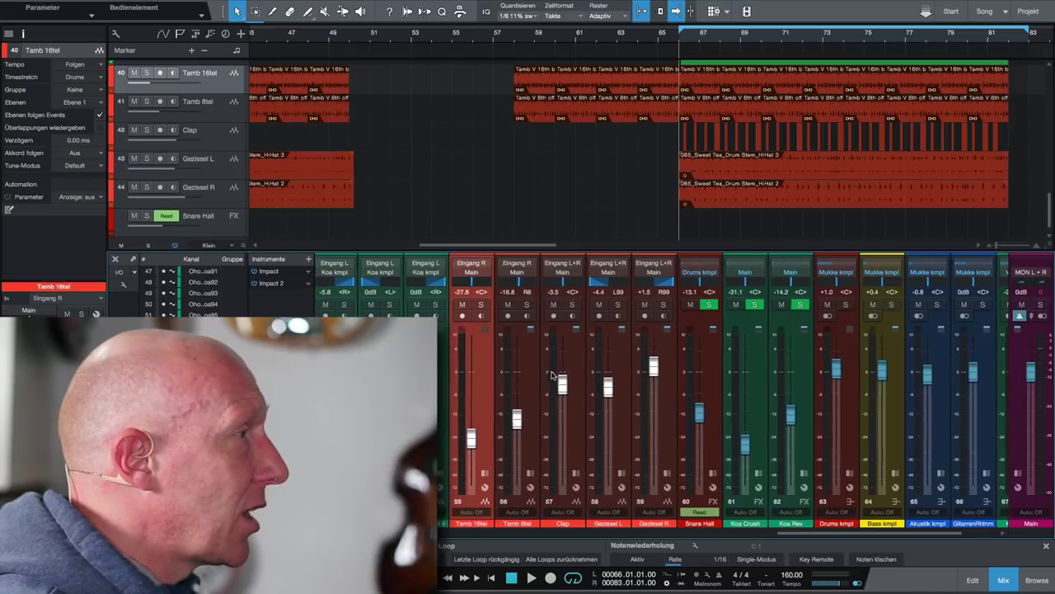
Select the percussion channels Tamb 16tel through Gezissel R, then add a new bus channel named Percussion komplett.
left_click(672, 391)
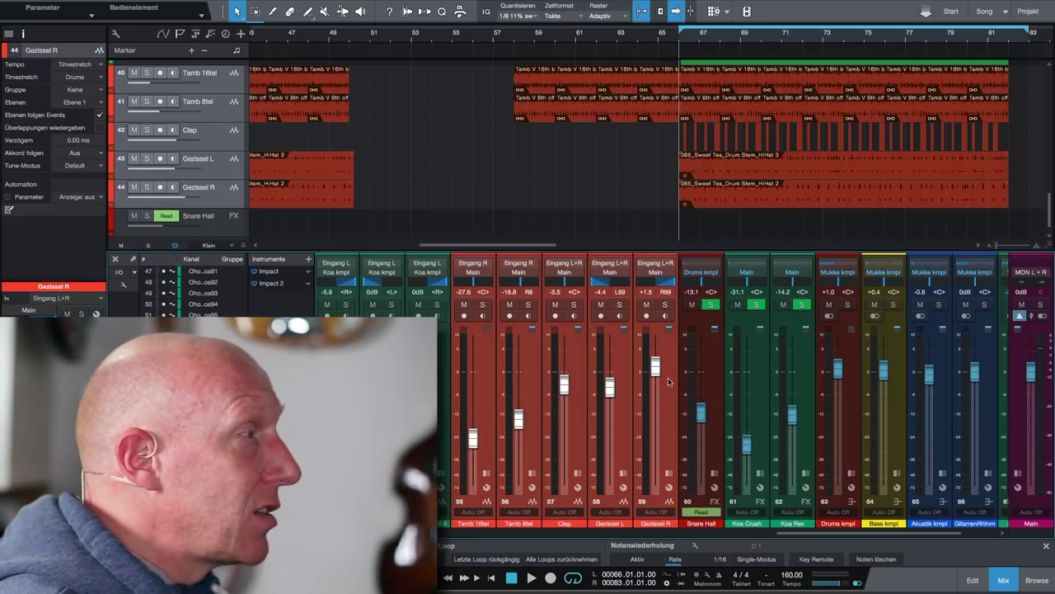
right_click(668, 366)
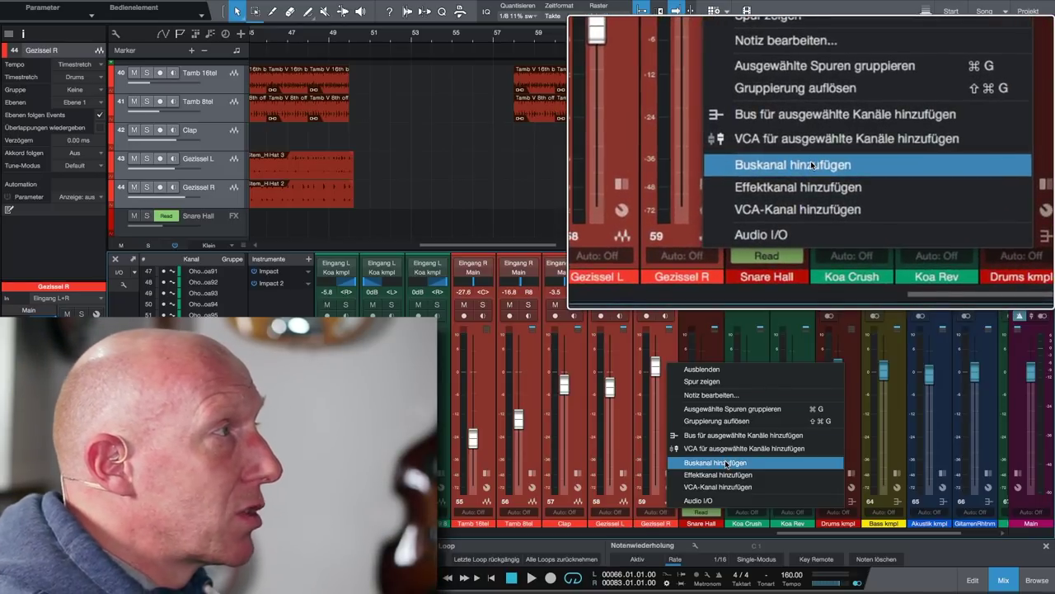
left_click(726, 463)
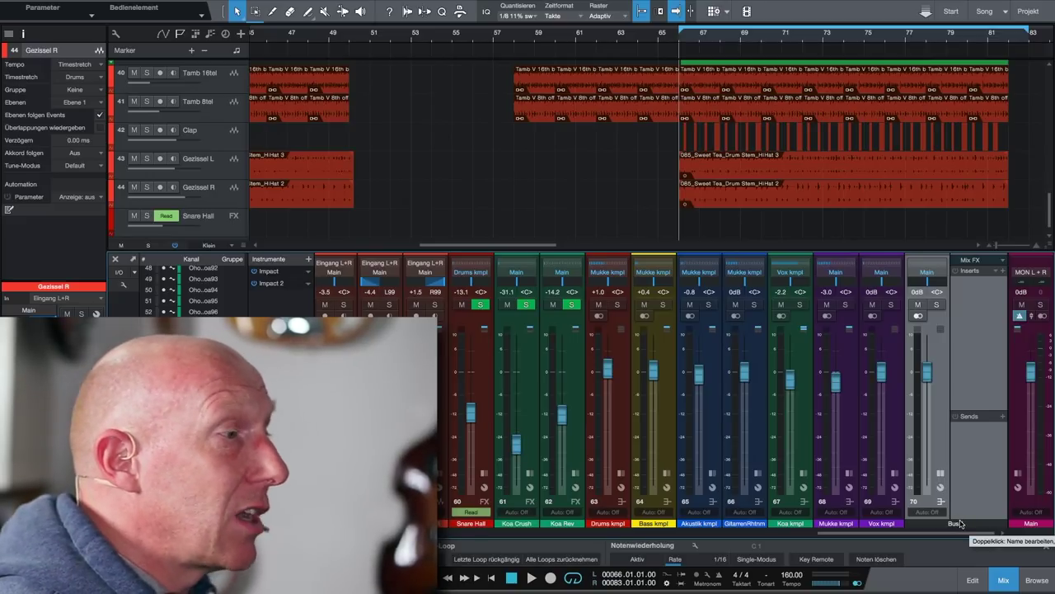
double_click(957, 524)
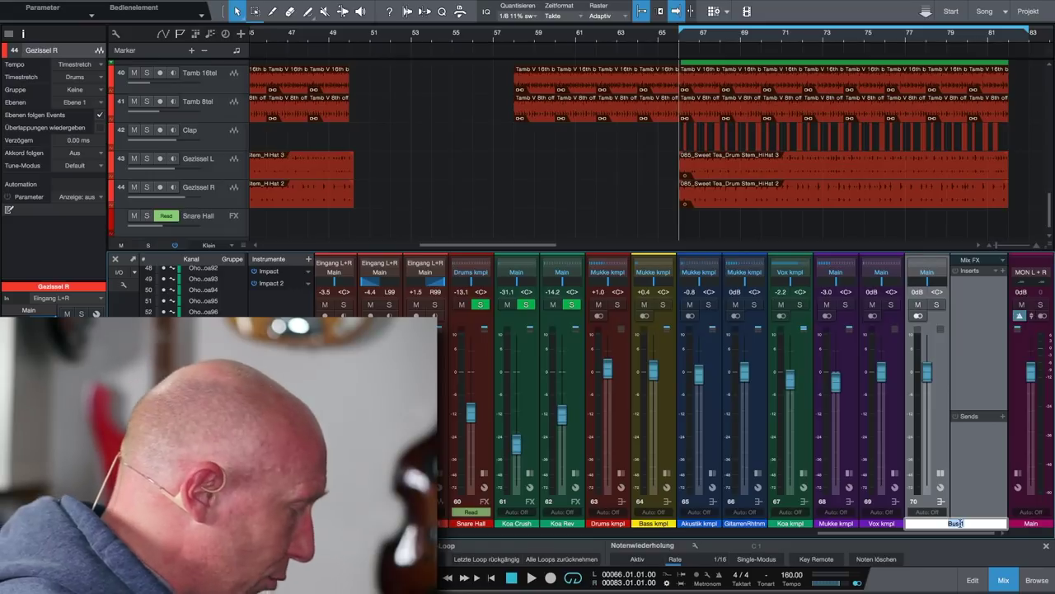
type("Percuss")
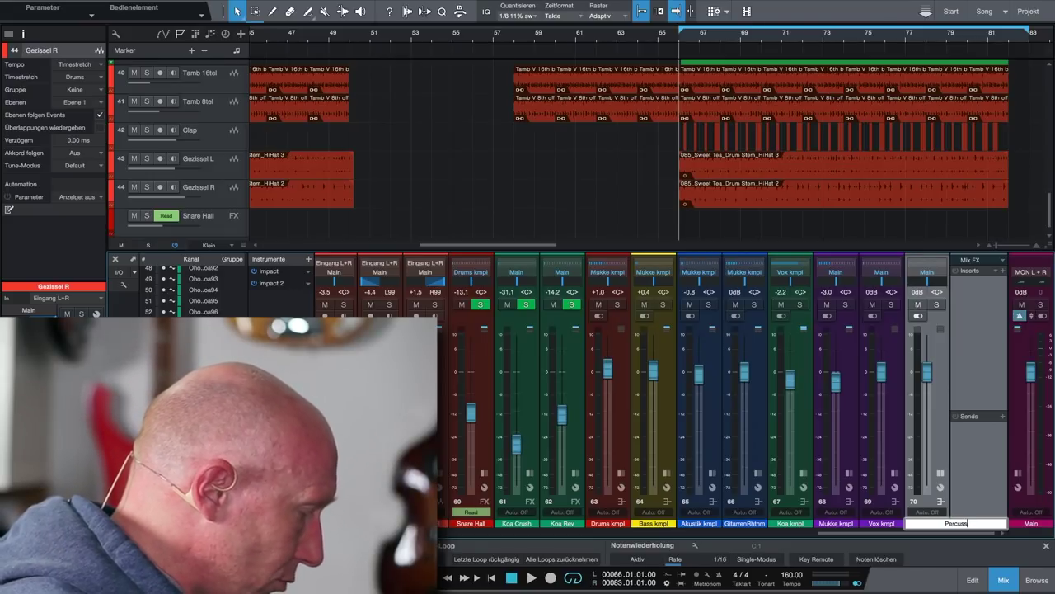
type("ion komplett")
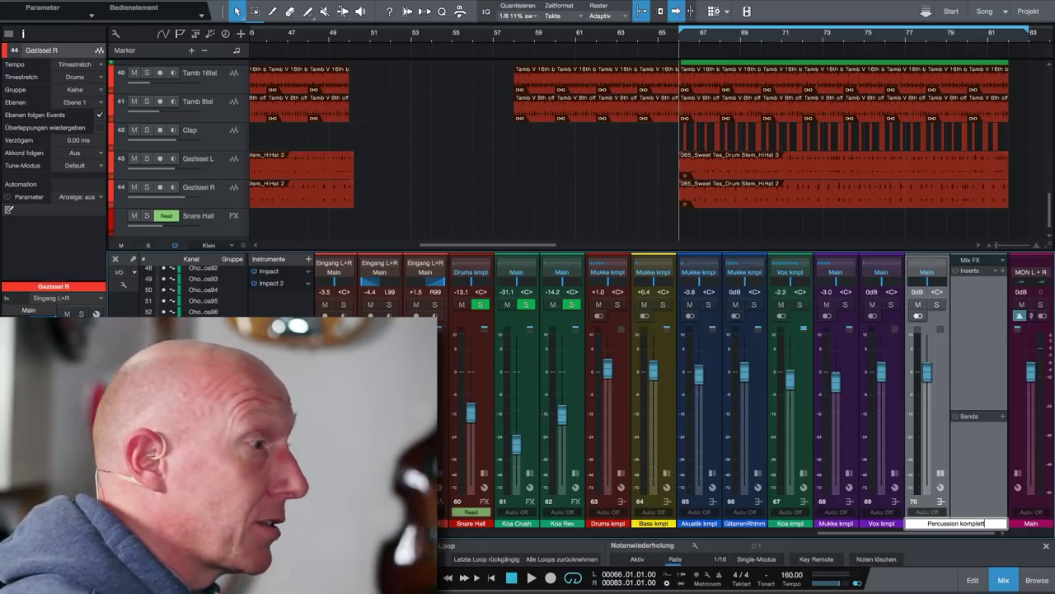
key("Return")
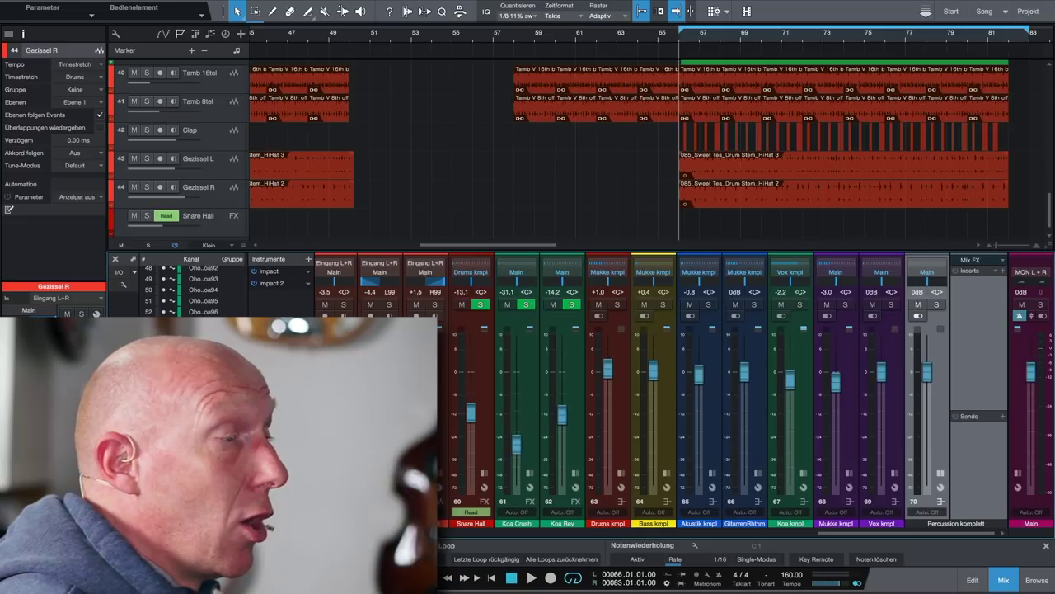
Colour the Percussion komplett bus red and place it directly after the Drums kmpl bus in the mixer.
left_click(958, 526)
left_click(897, 464)
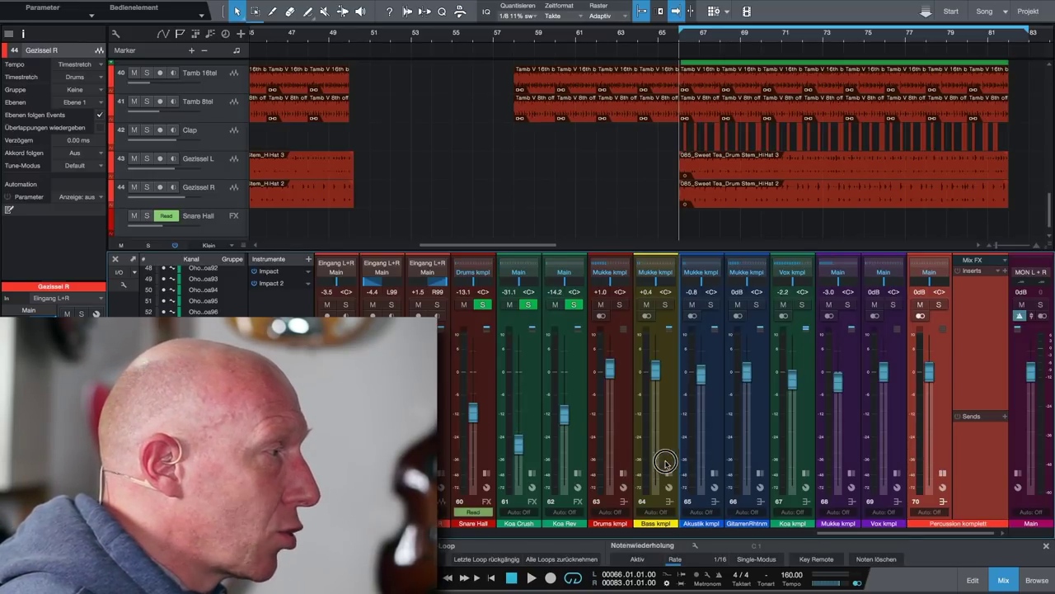
left_click_drag(643, 465, 641, 466)
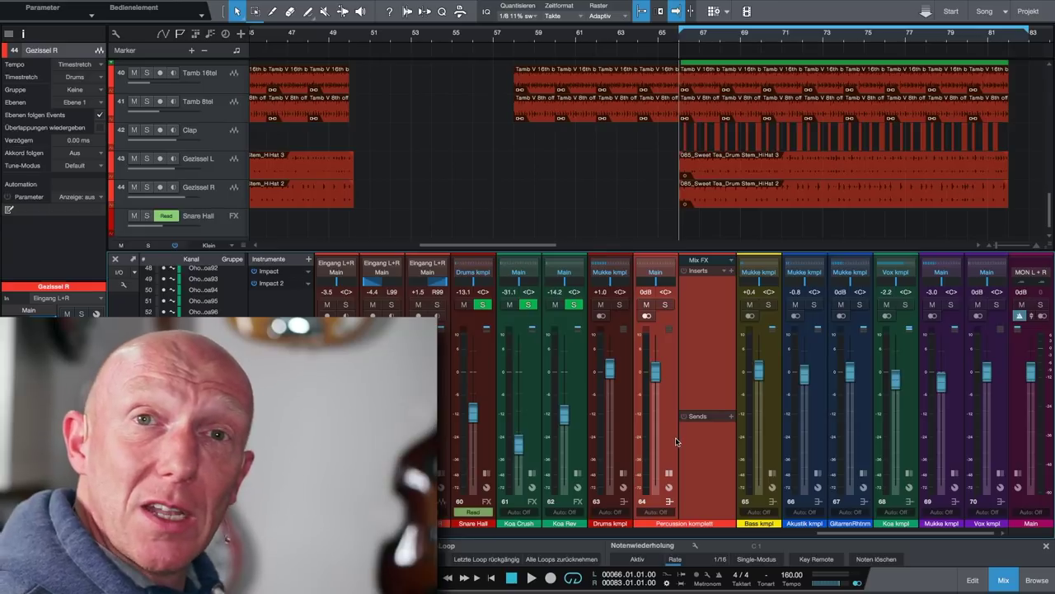
Select the channels Tamb 16tel through Gezissel R and route their outputs to the Percussion komplett bus.
scroll(675, 437, "left", 3)
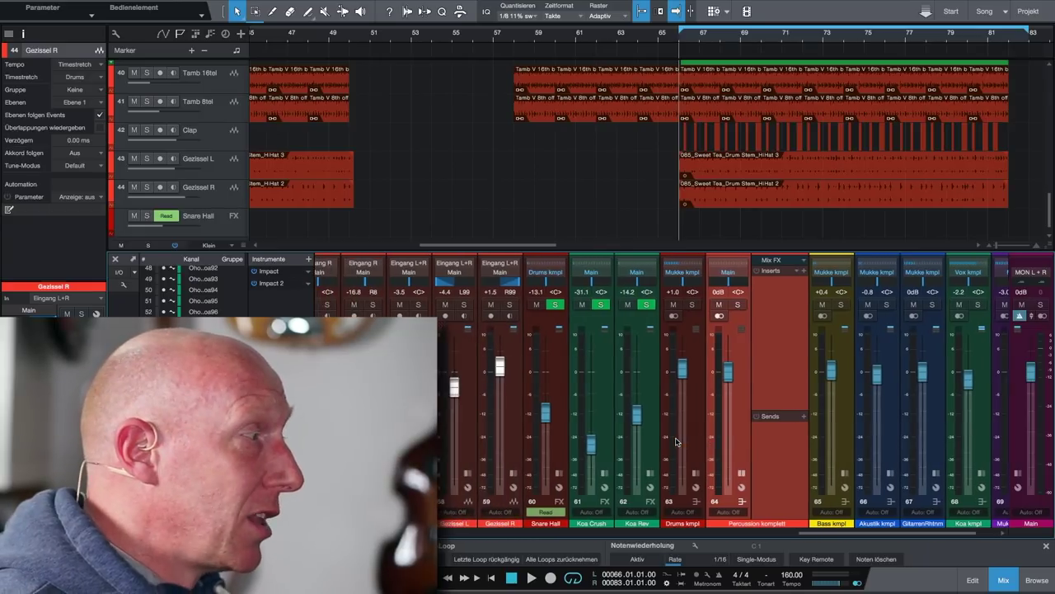
scroll(675, 442, "left", 2)
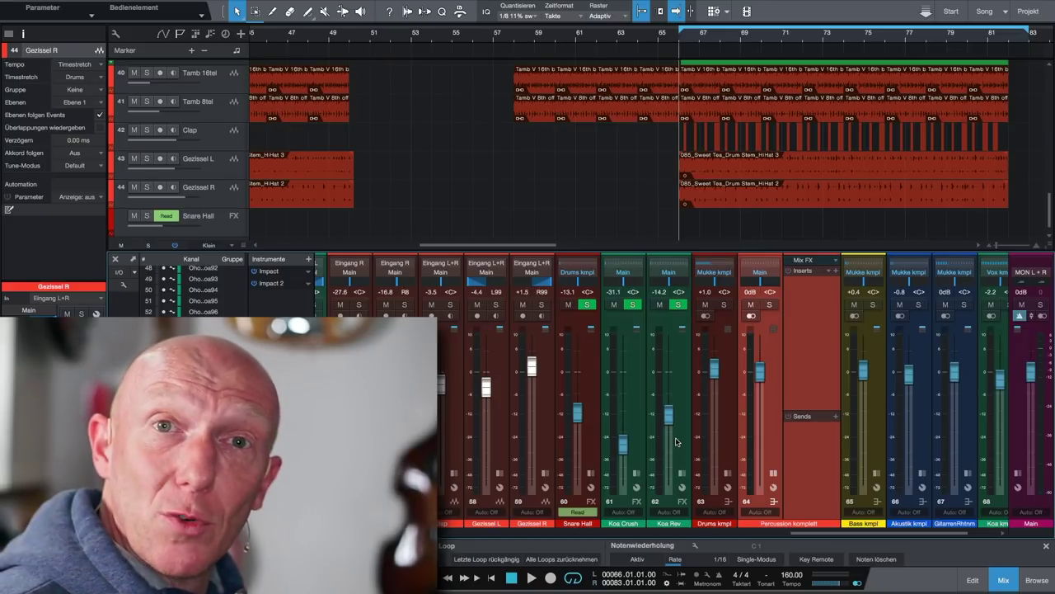
scroll(675, 442, "left", 2)
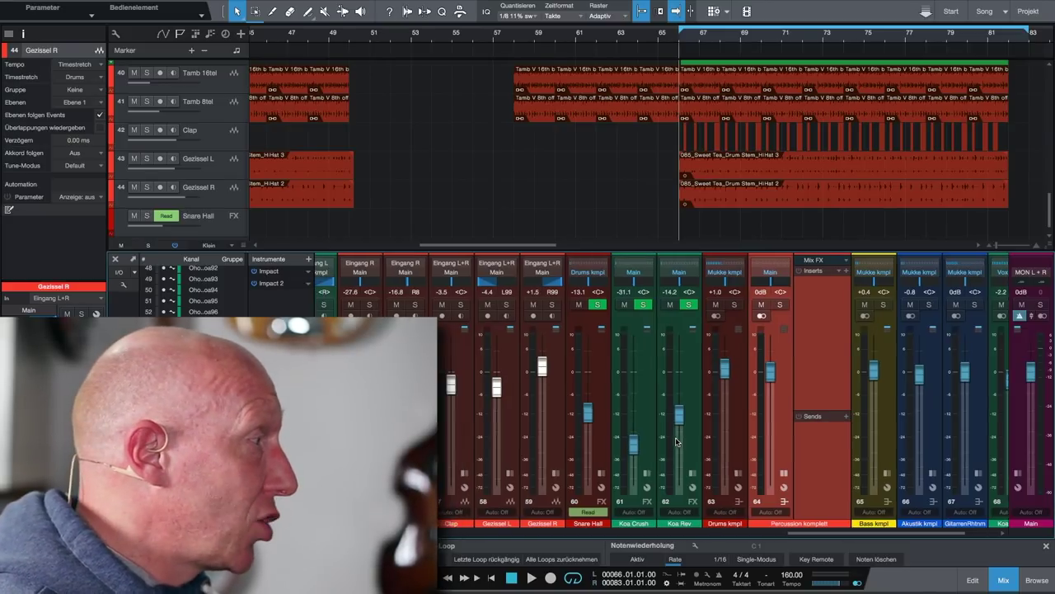
left_click(378, 404)
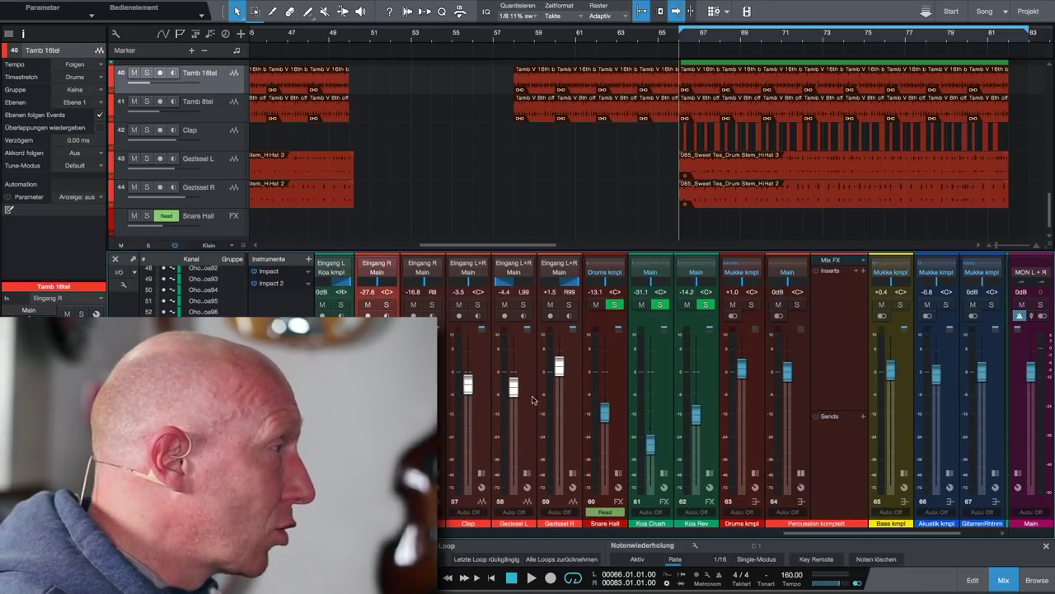
left_click(575, 403)
scroll(575, 388, "left", 6)
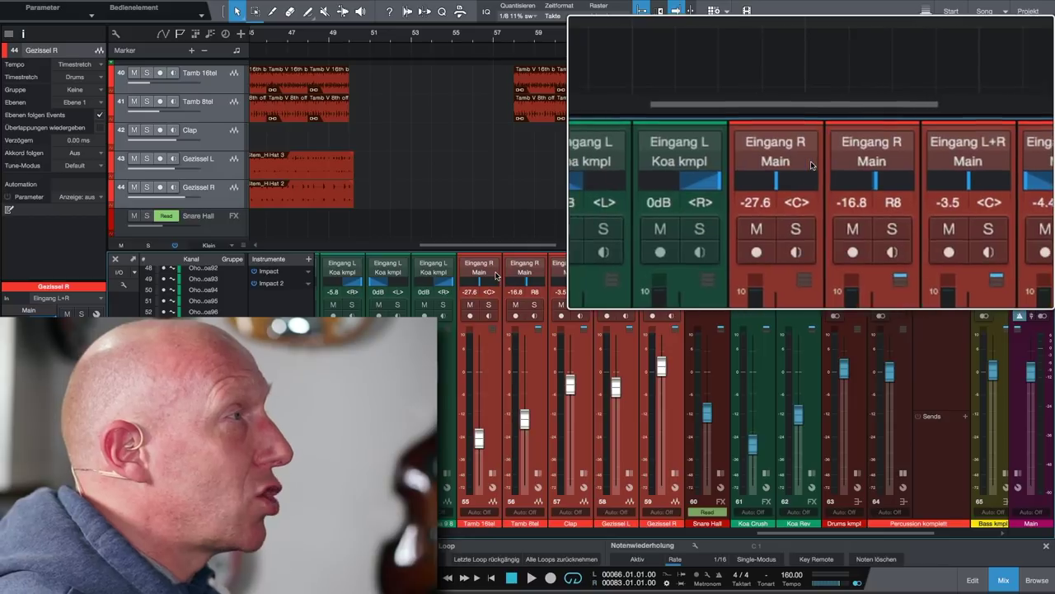
left_click(495, 273)
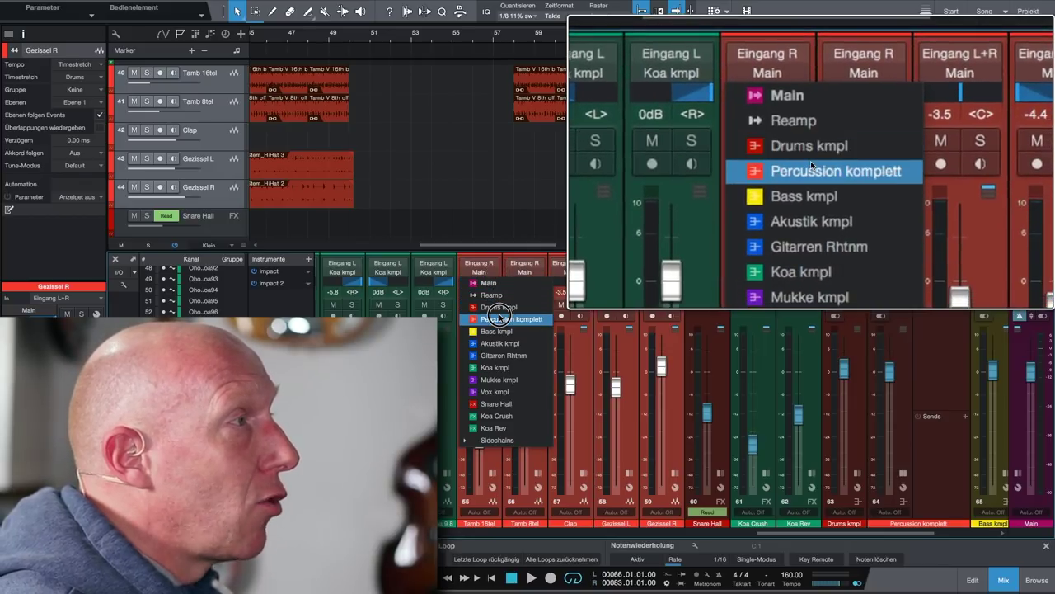
left_click(500, 319)
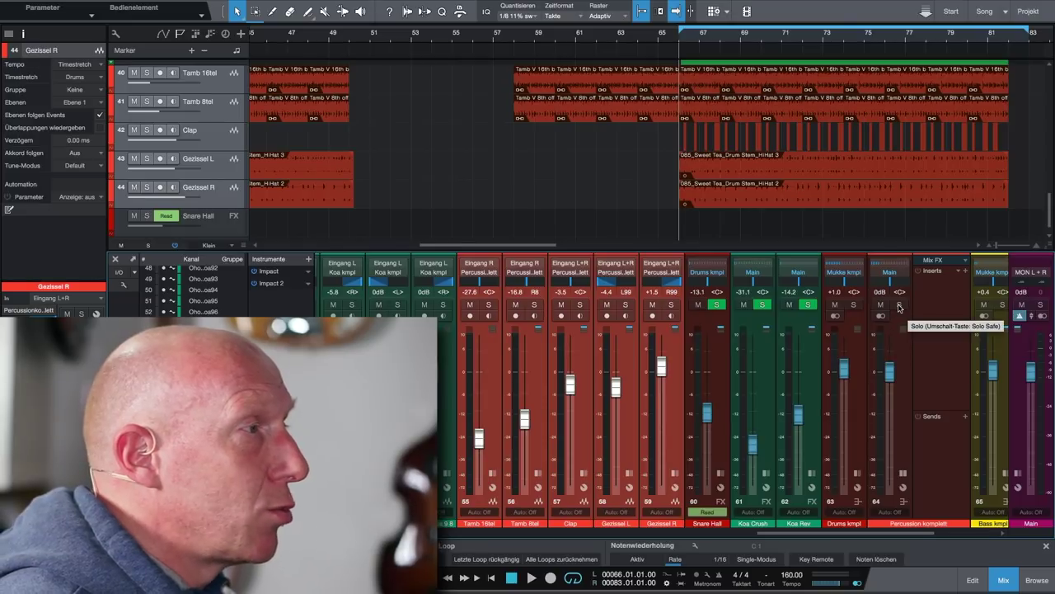
Solo the Percussion komplett bus, try its fader during playback and reset its level to 0 dB.
left_click(900, 306)
key("space")
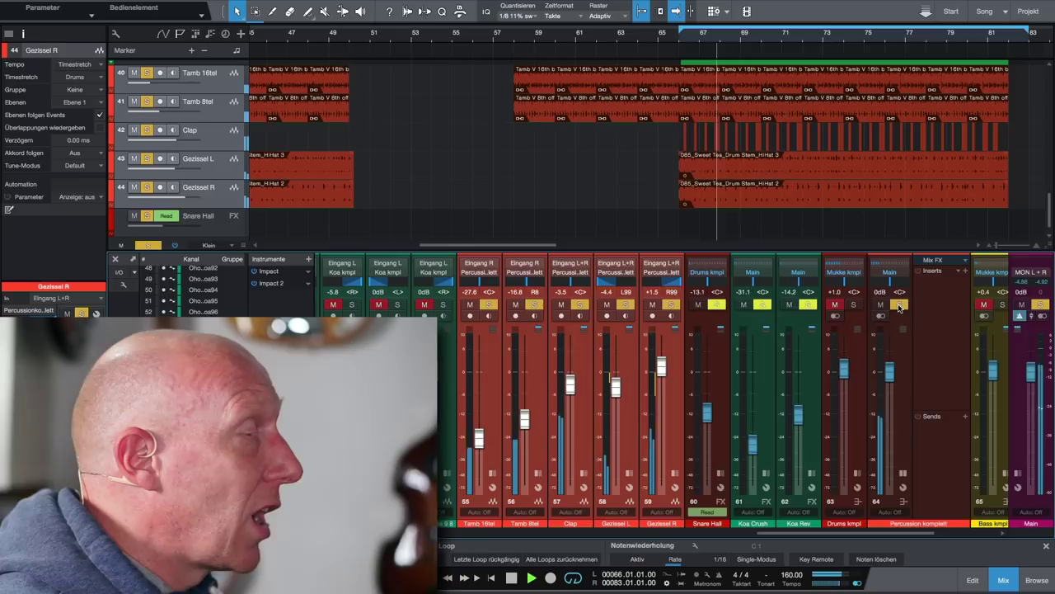
mouse_move(889, 373)
left_mouse_down()
mouse_move(890, 401)
mouse_move(890, 348)
mouse_move(890, 375)
left_mouse_up()
left_click(881, 292)
type("0")
key("Return")
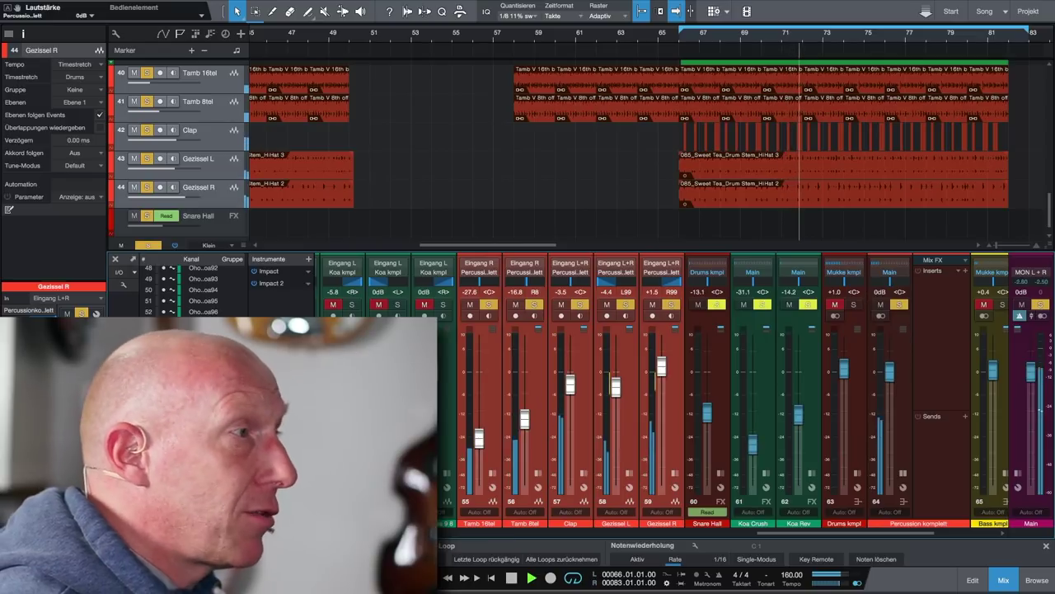
Try the UAD EMT 140 reverb as an insert on the Percussion komplett bus, stop playback and remove the effect.
left_click(966, 271)
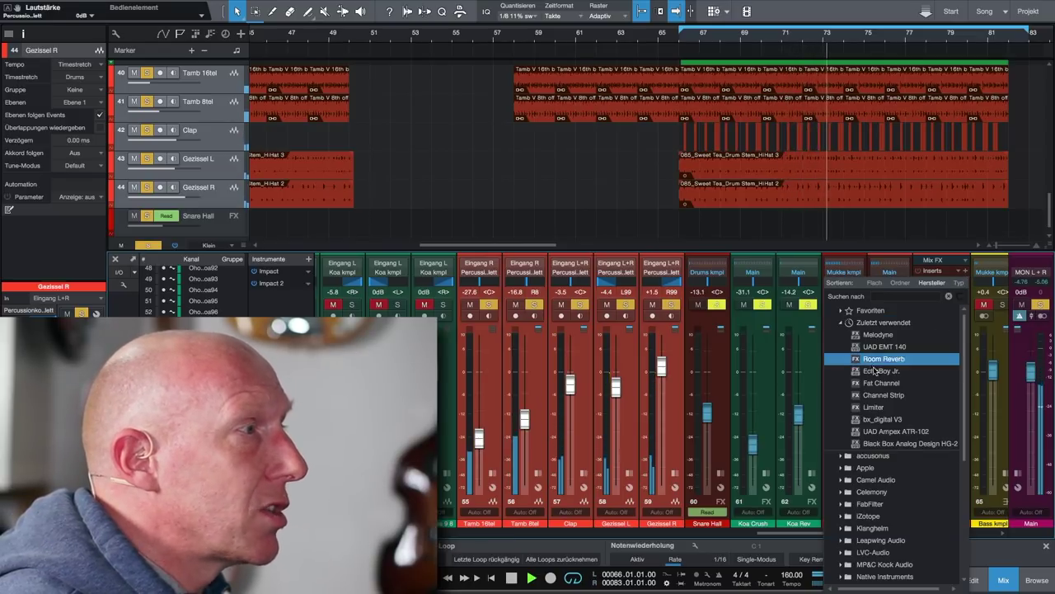
left_click(897, 353)
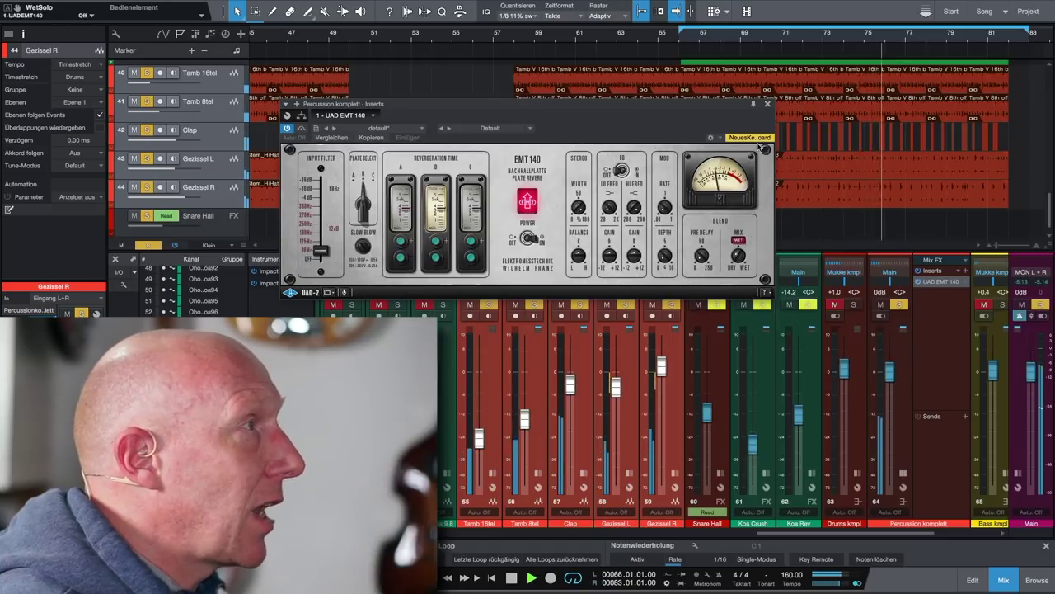
left_click(768, 104)
key("space")
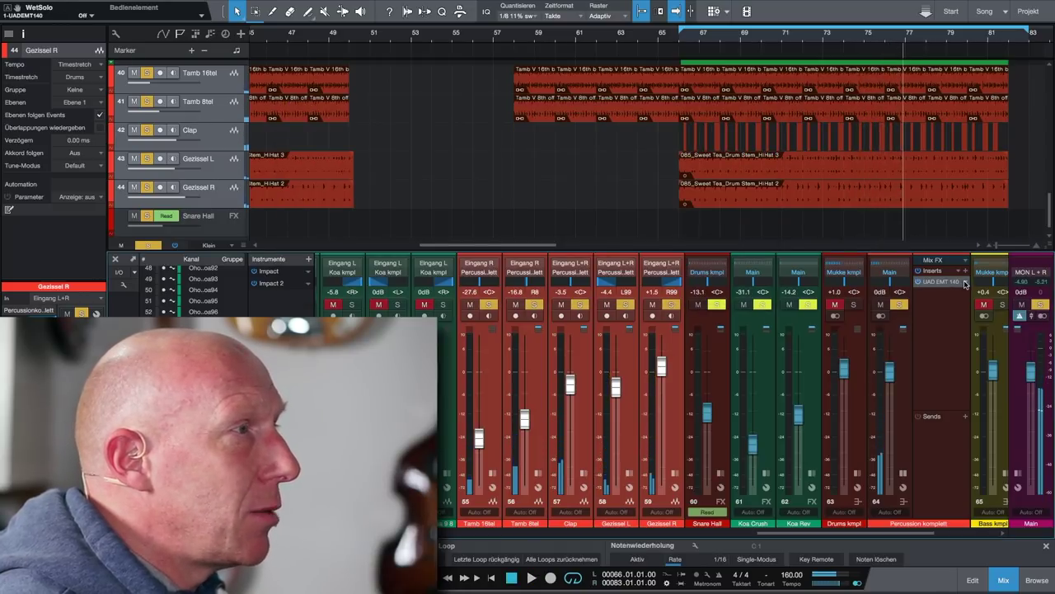
right_click(964, 283)
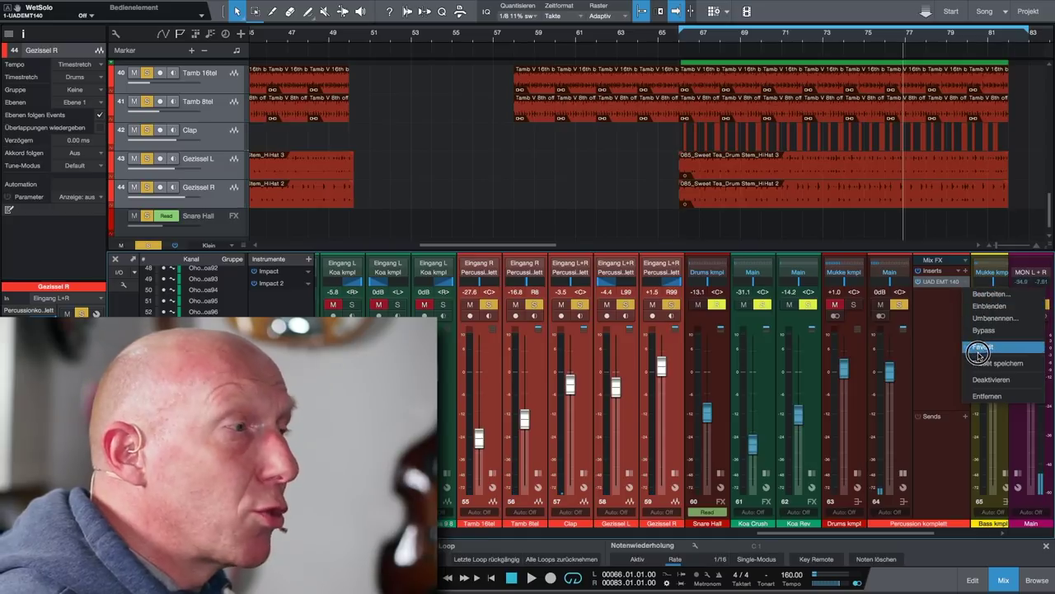
left_click(986, 396)
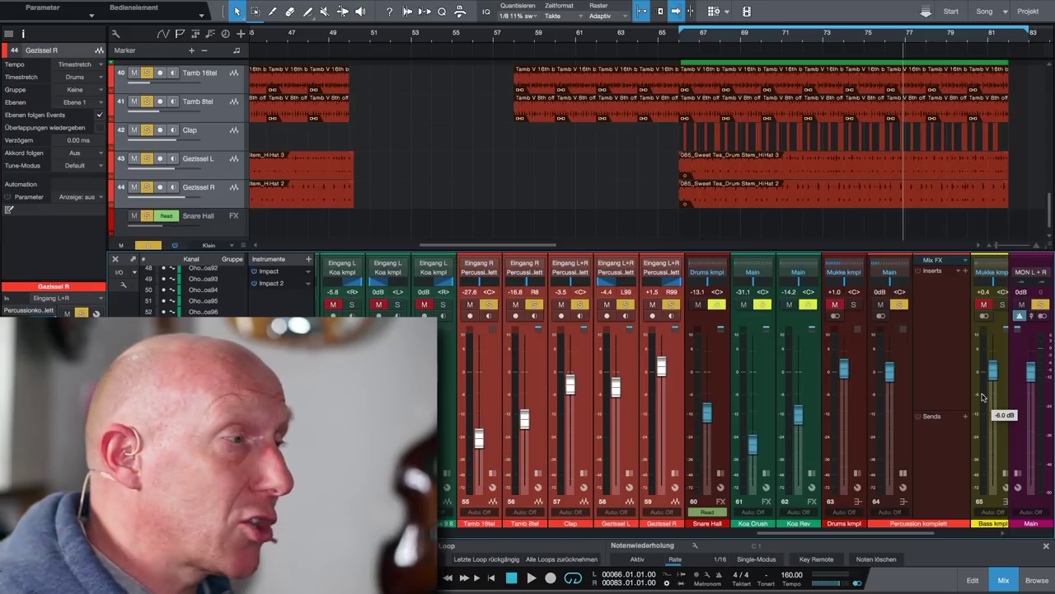
Turn off all active solos in the mixer at once.
scroll(948, 399, "right", 5)
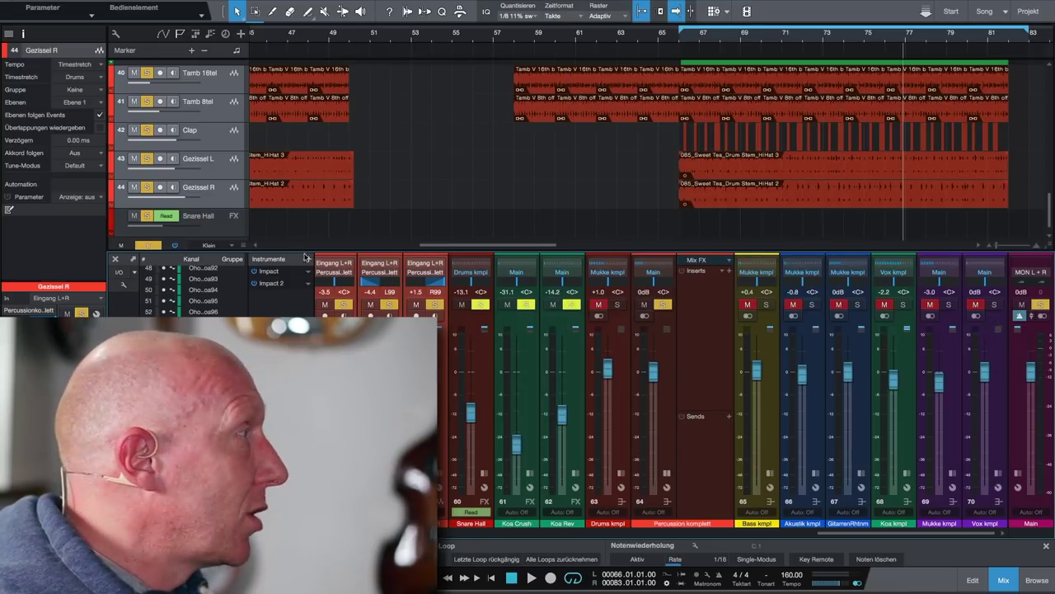
left_click(148, 245)
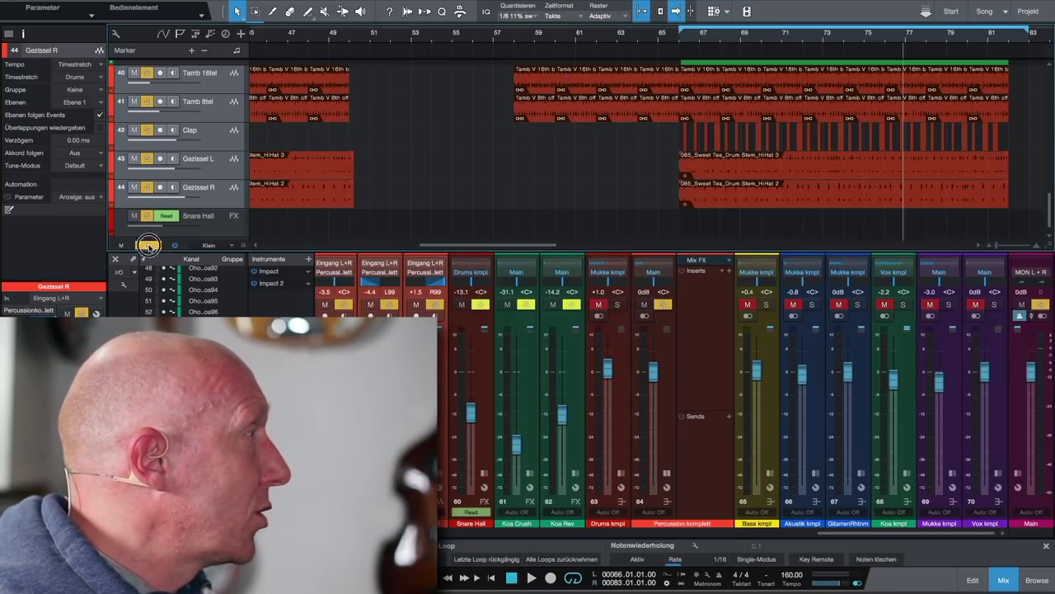
Toggle the mute of the Vox kmpl bus, then play the song and mute Mukke kmpl to check the bus routing.
left_click(975, 305)
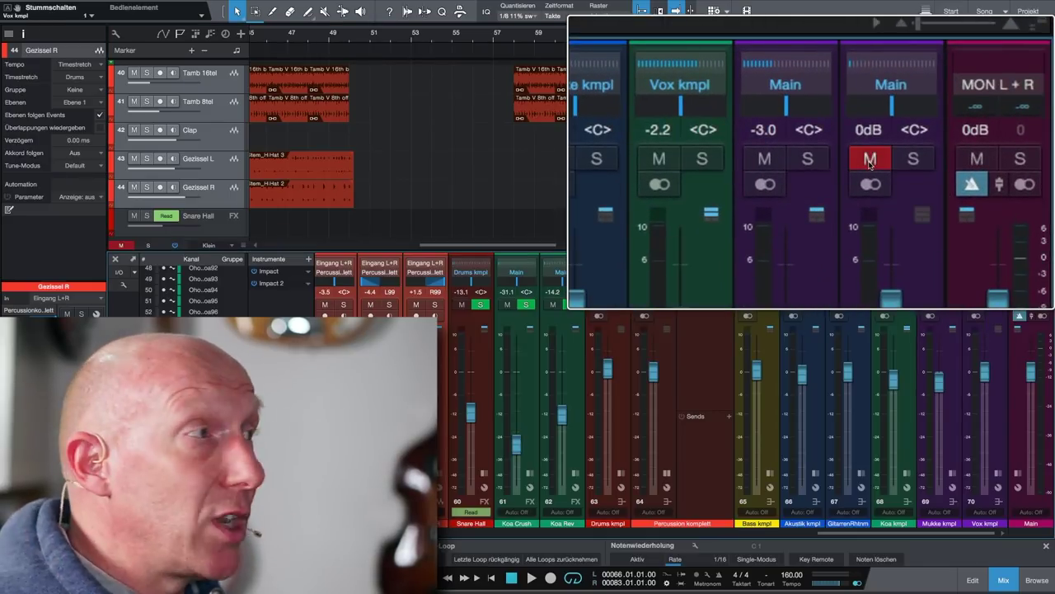
left_click(870, 163)
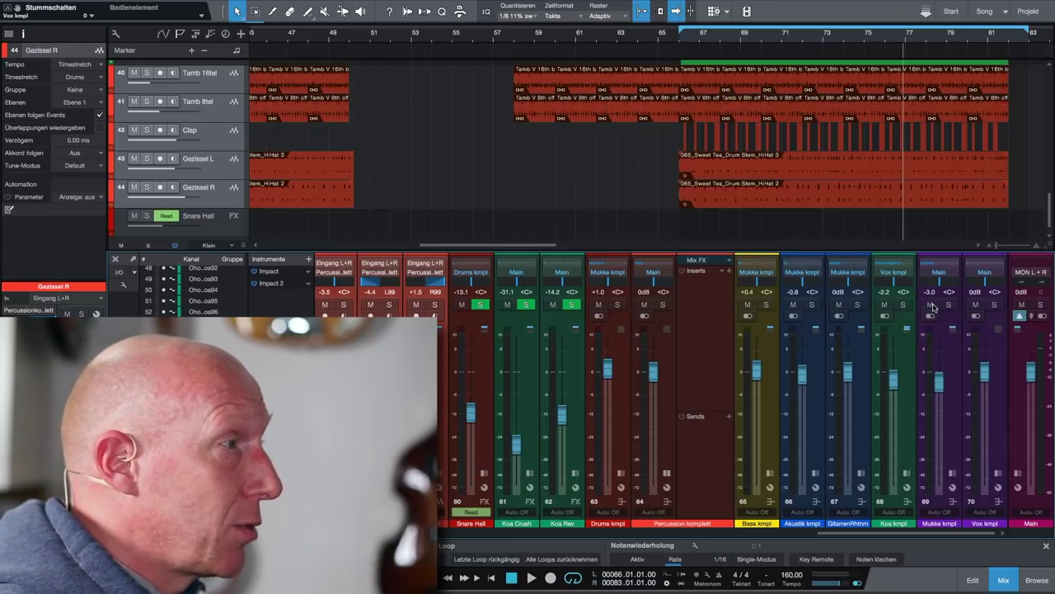
key("space")
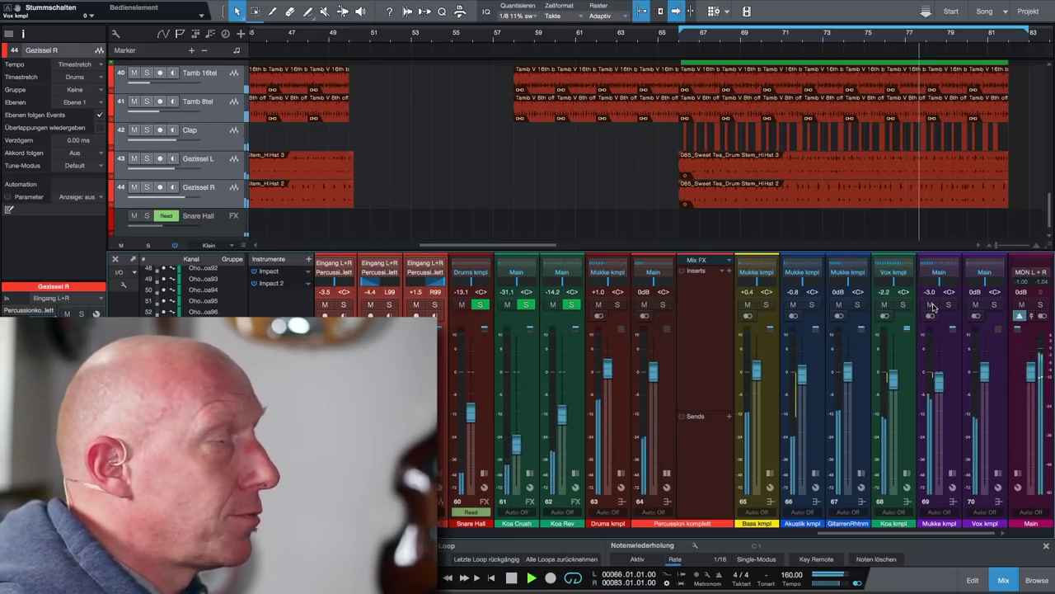
left_click(933, 305)
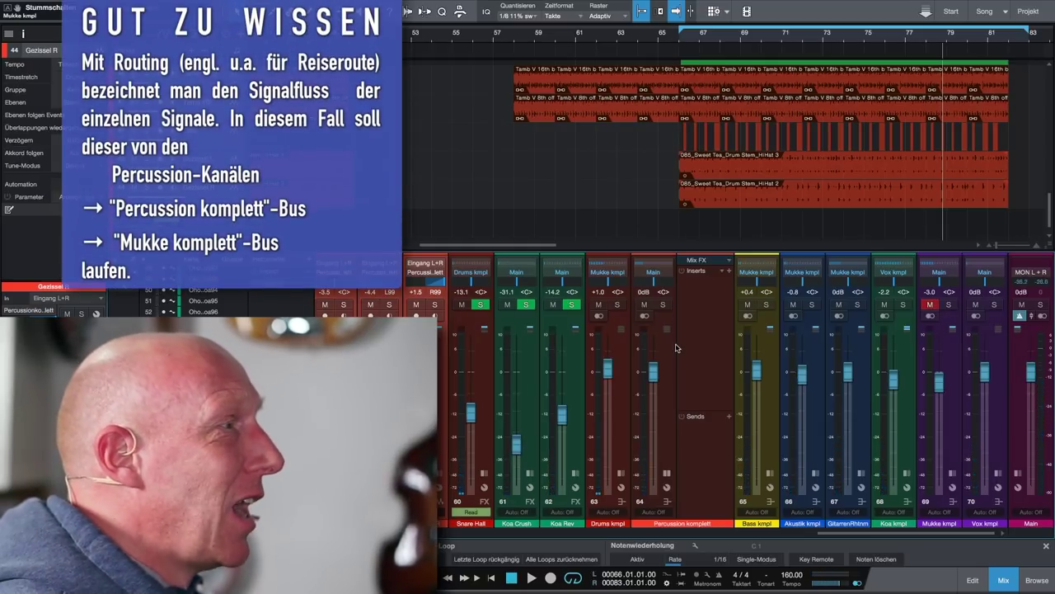
Route the output of the Percussion komplett bus to the Mukke kmpl bus and unmute Mukke kmpl.
left_click(672, 349)
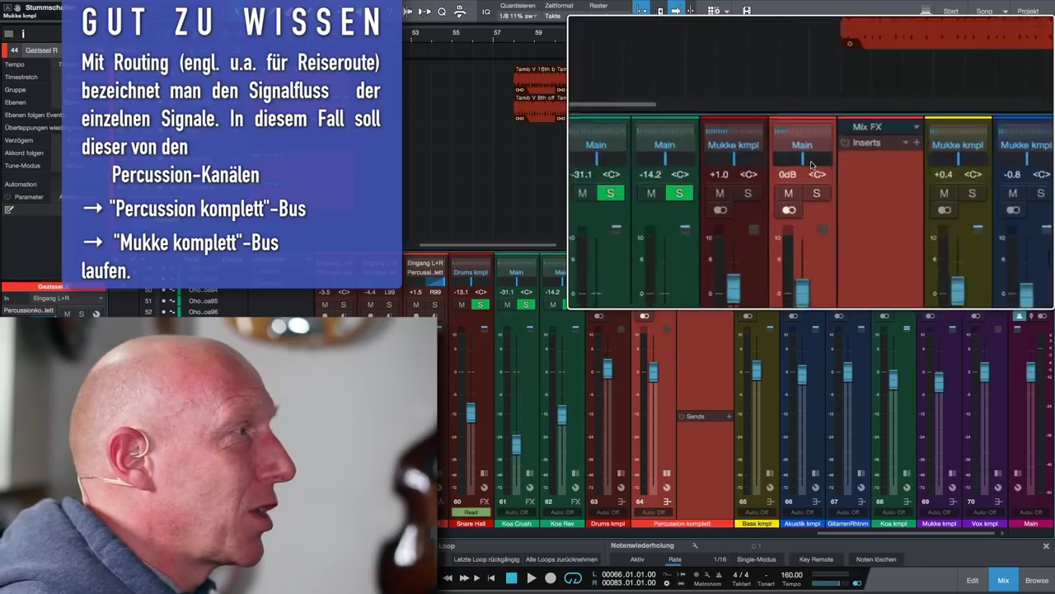
left_click(651, 272)
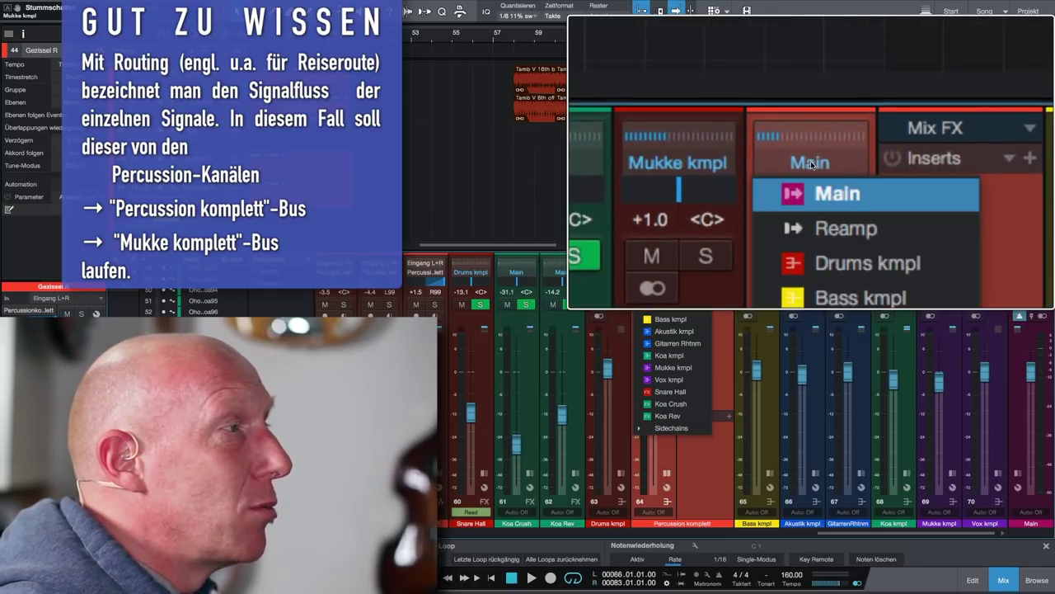
left_click(683, 367)
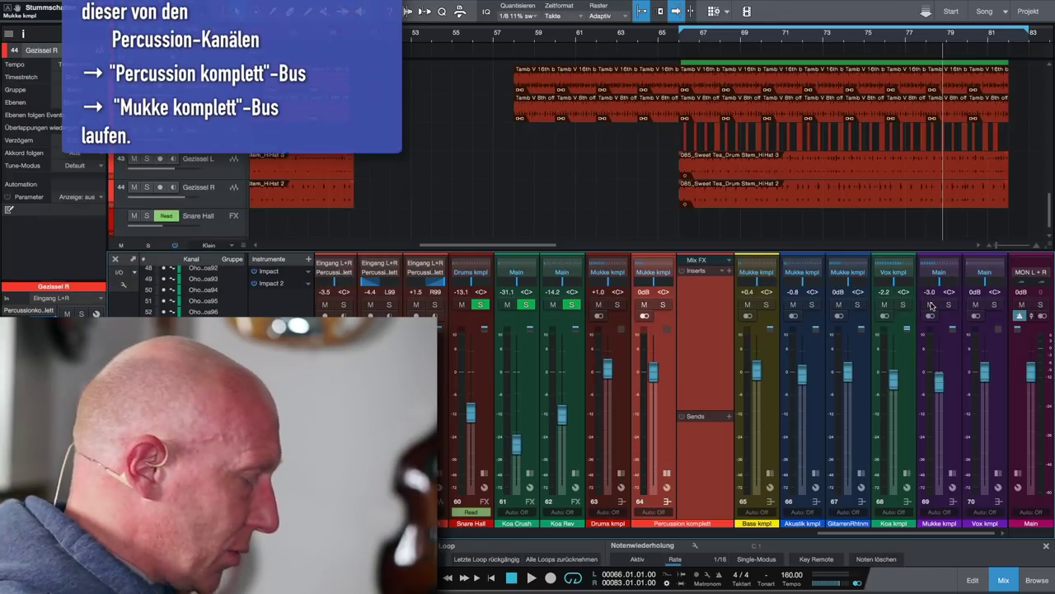
Check the new percussion routing by muting the Mukke kmpl bus during playback, and stop the song.
key("space")
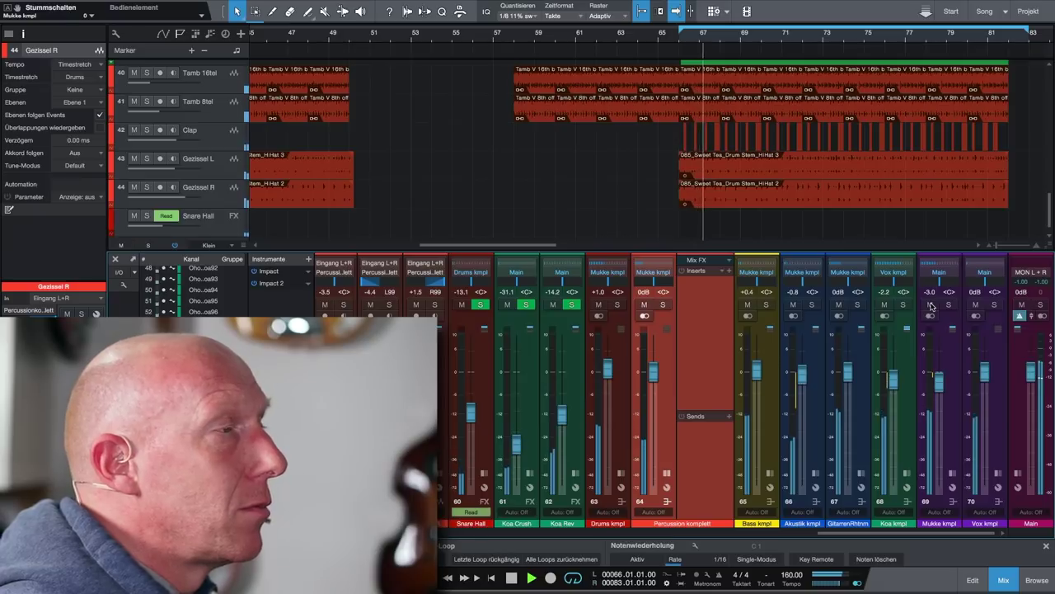
left_click(931, 305)
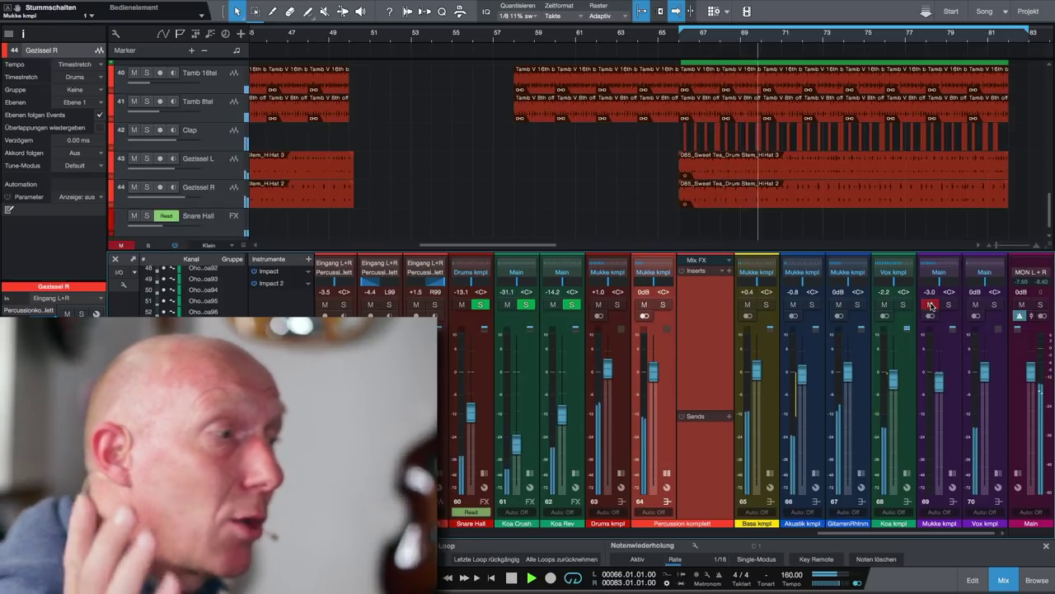
key("space")
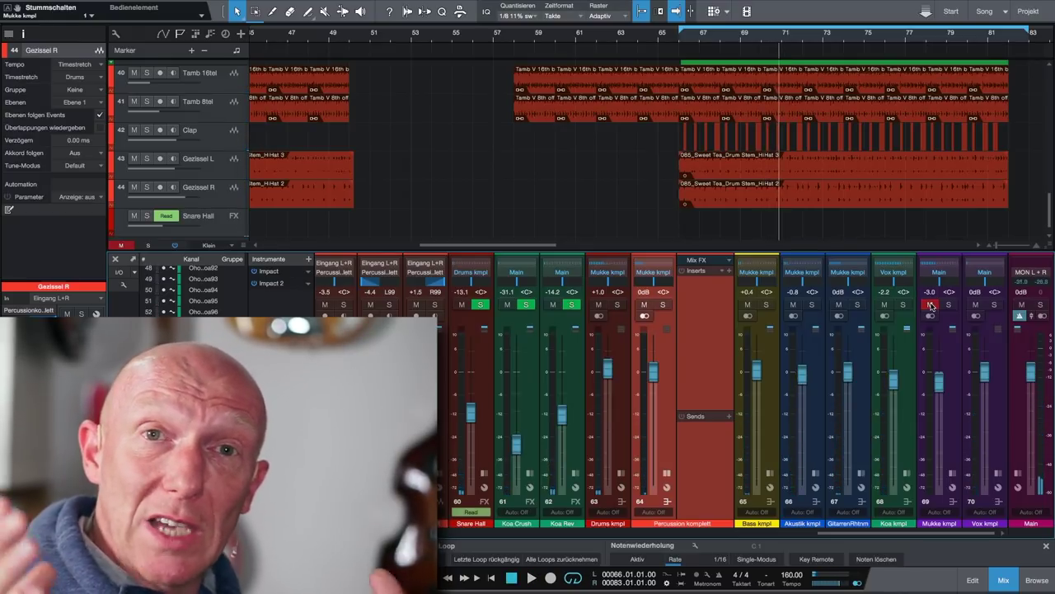
Unmute the Mukke kmpl bus, and add a new bus channel named Hall komplett to the mixer.
left_click(931, 305)
left_click(956, 398)
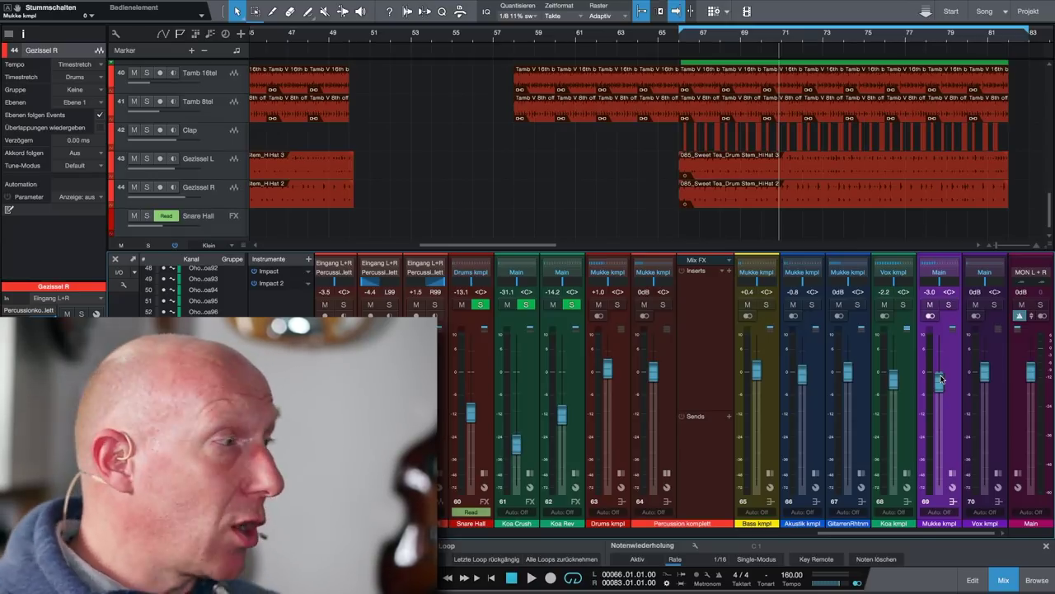
right_click(666, 396)
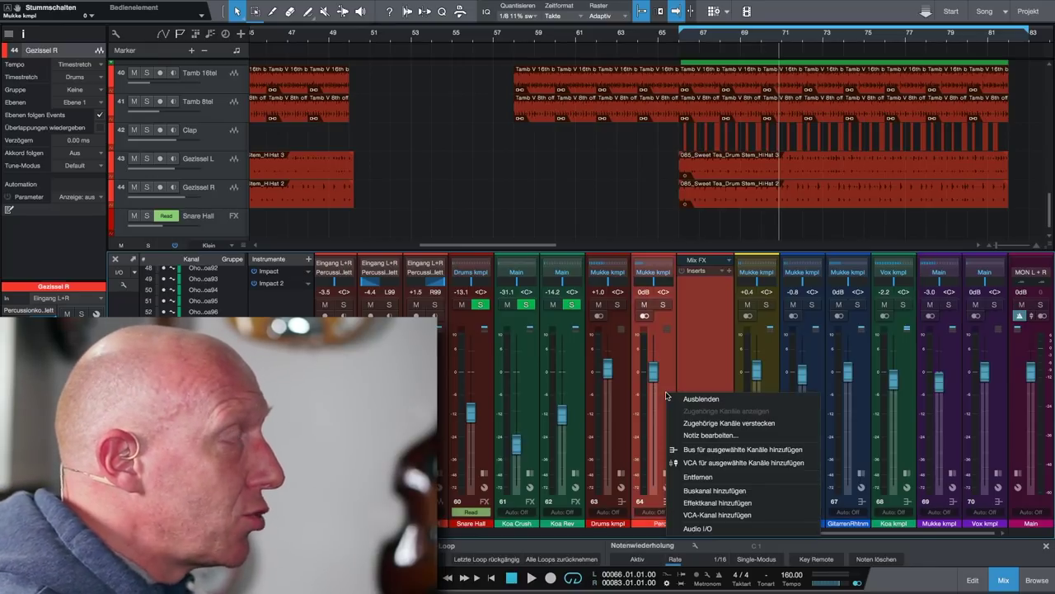
left_click(714, 492)
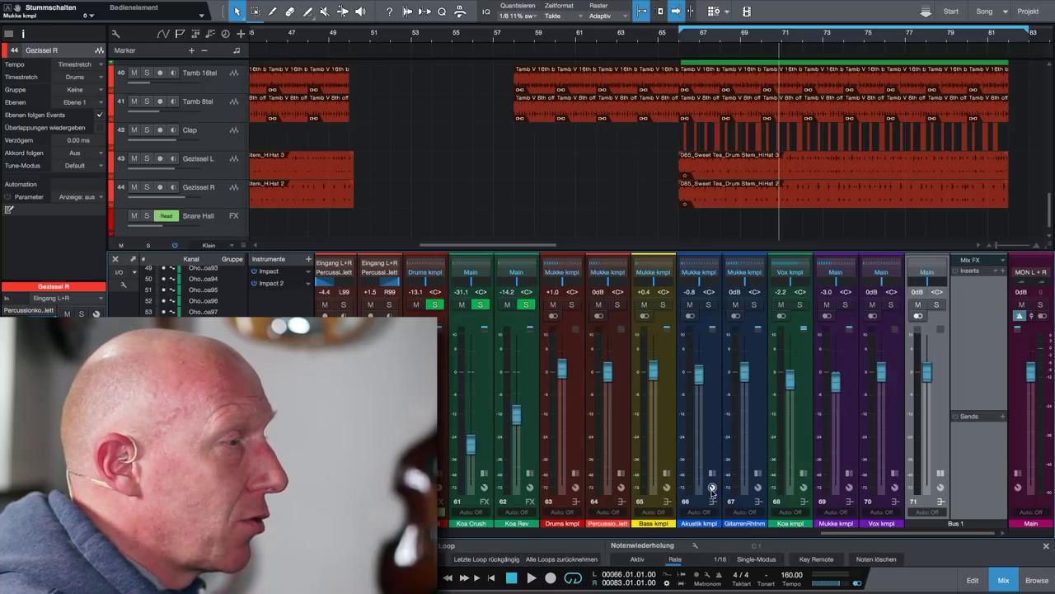
double_click(957, 524)
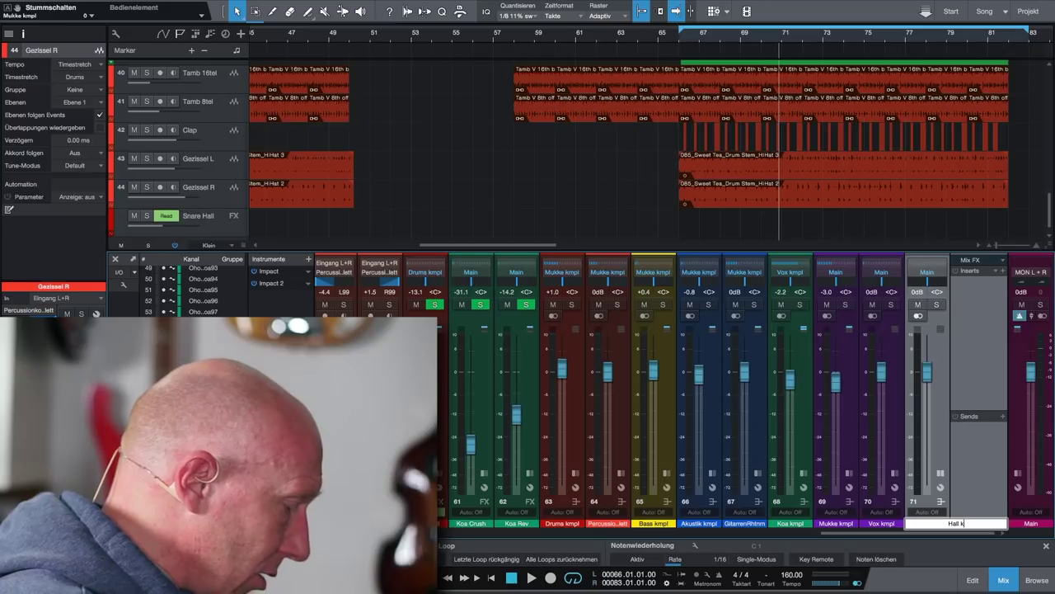
type("lett")
key("Return")
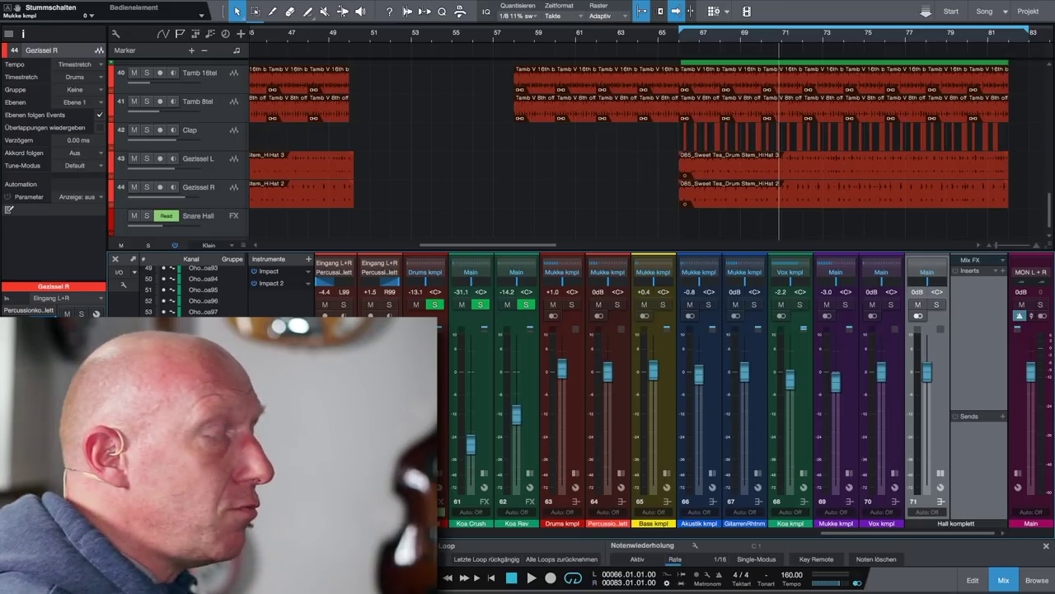
Colour the Hall komplett bus light red and move it between the Koa kmpl and Mukke kmpl buses.
left_click(963, 526)
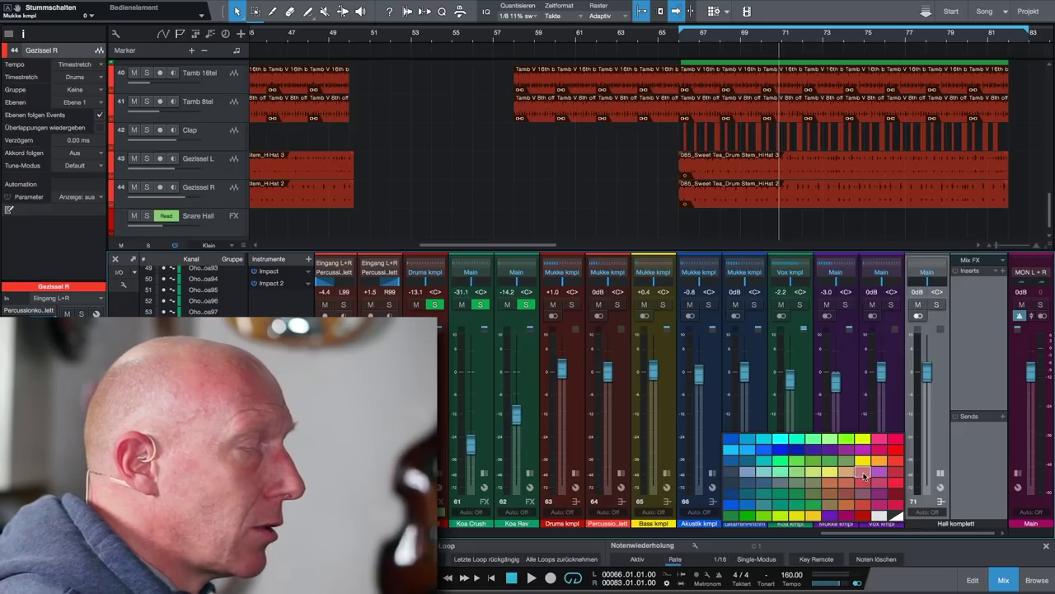
left_click(863, 484)
left_click_drag(945, 452, 816, 460)
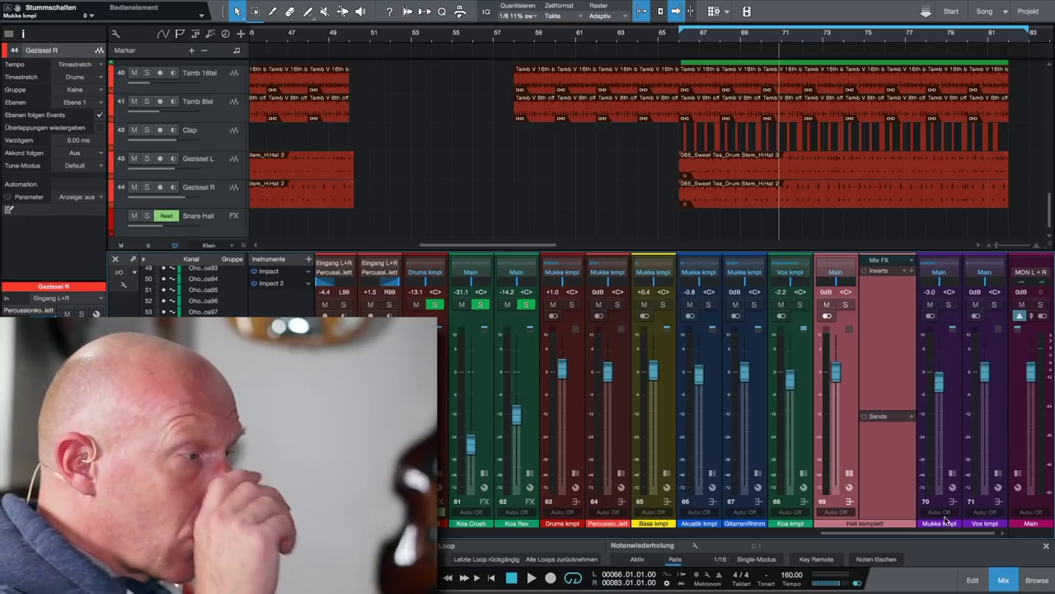
Insert the UAD EMT 140 reverb on the Hall komplett bus, close its window and collapse the channel.
left_click(913, 276)
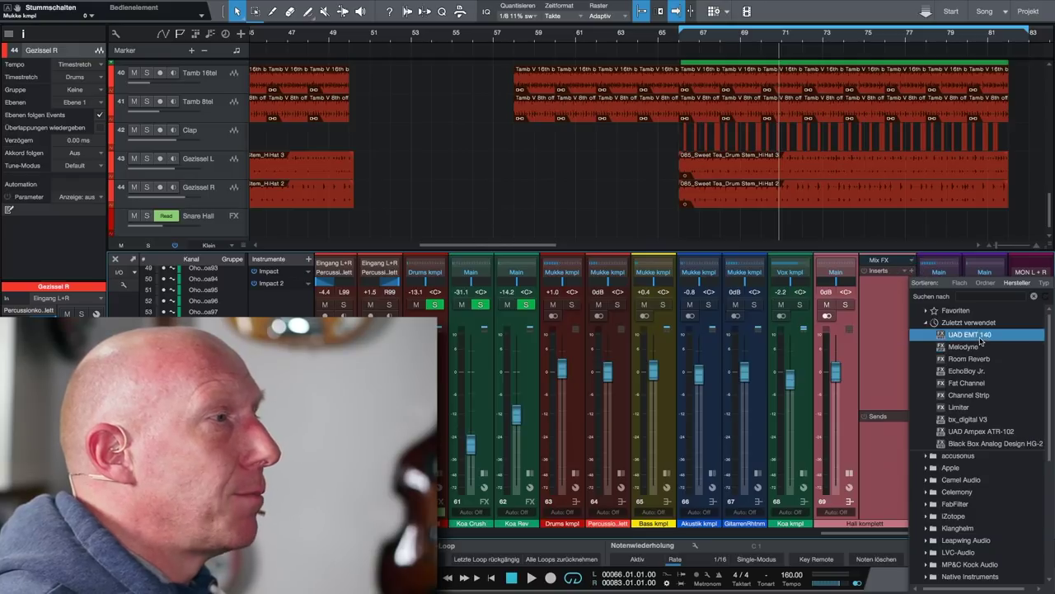
left_click(954, 338)
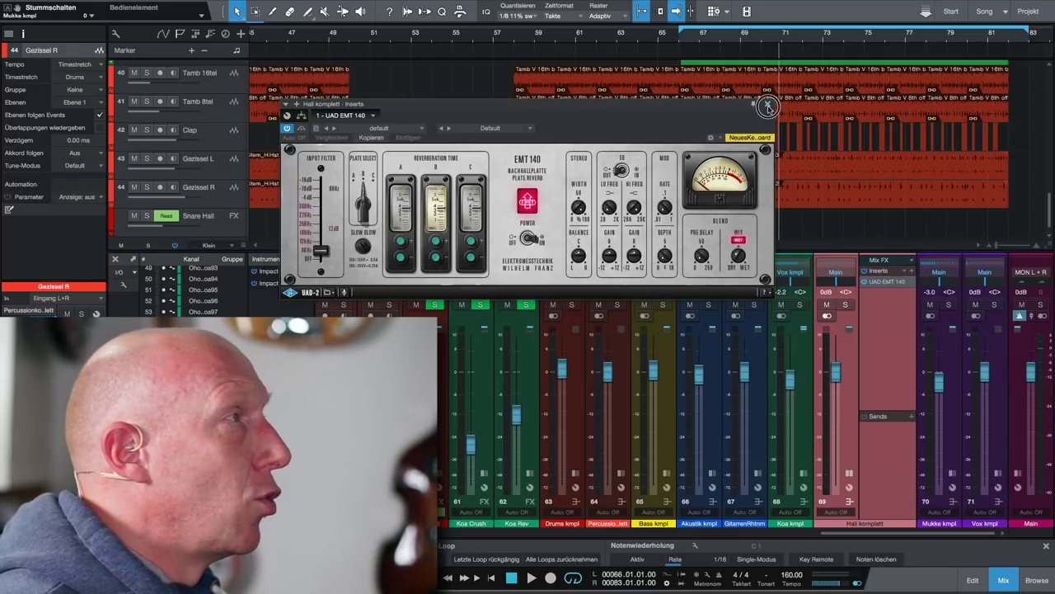
left_click(766, 104)
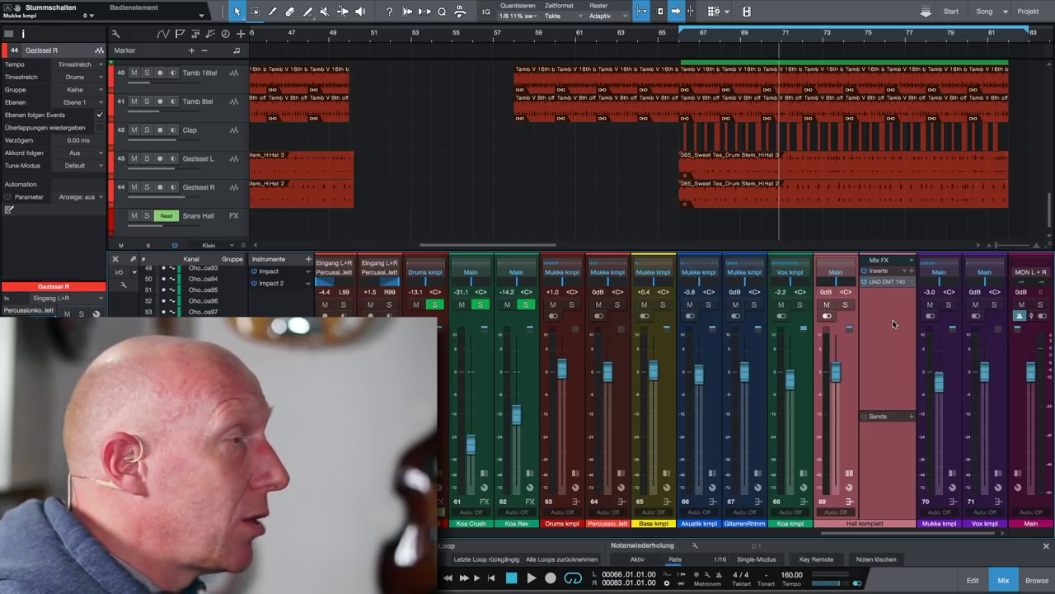
double_click(854, 370)
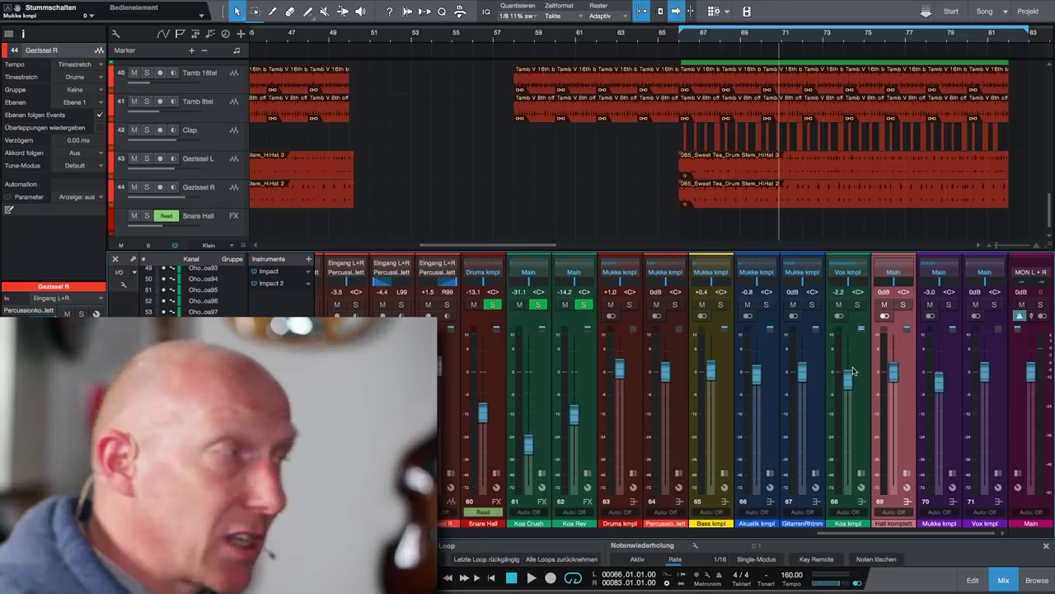
Look at the output choices of the Percussion komplett bus, then add a send from it to Hall komplett.
left_click(675, 272)
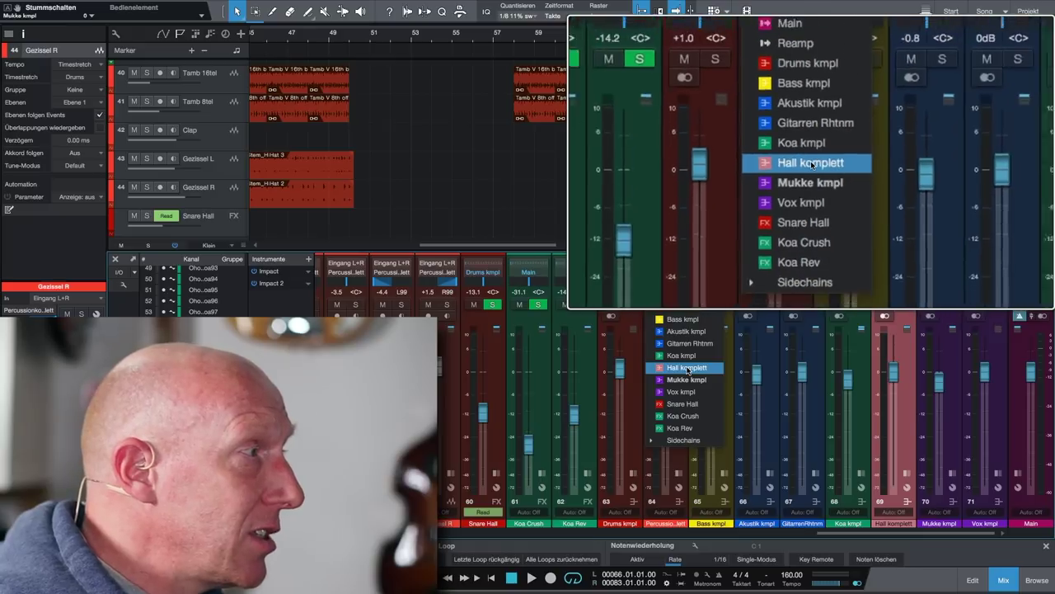
left_click(674, 273)
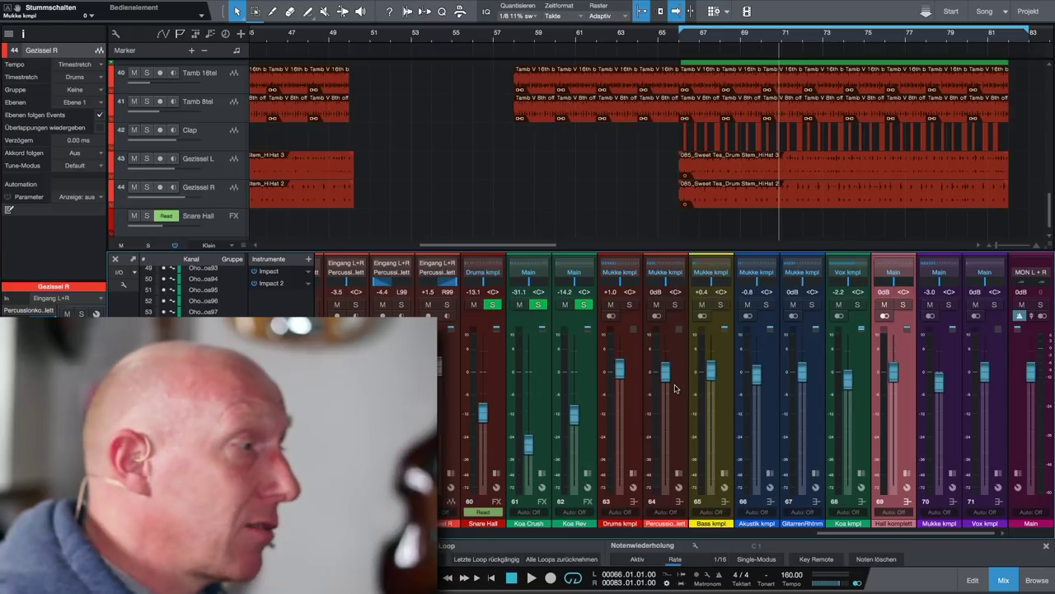
scroll(680, 396, "left", 1)
double_click(686, 410)
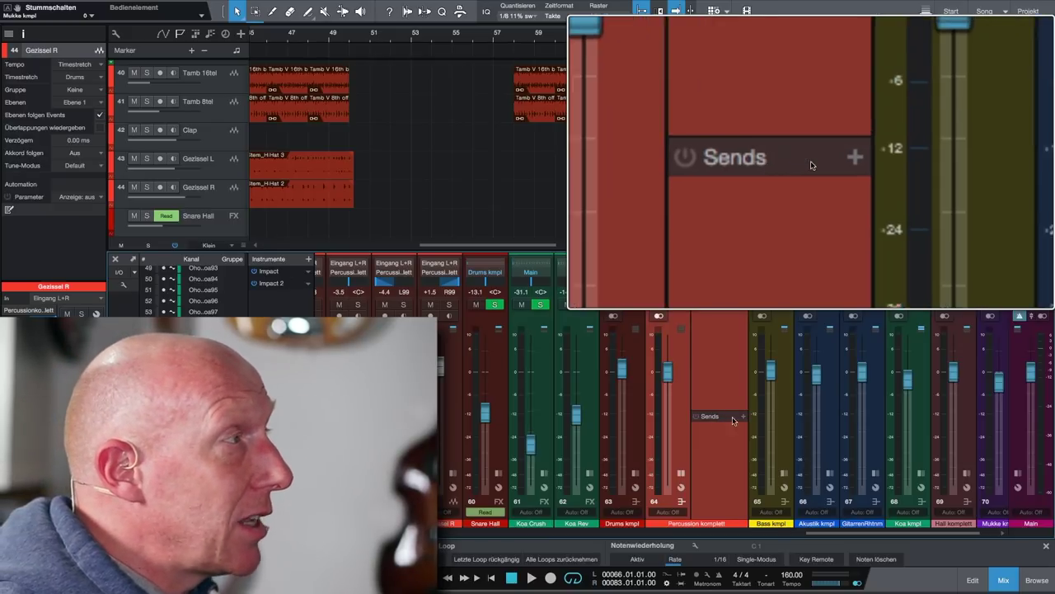
left_click(744, 417)
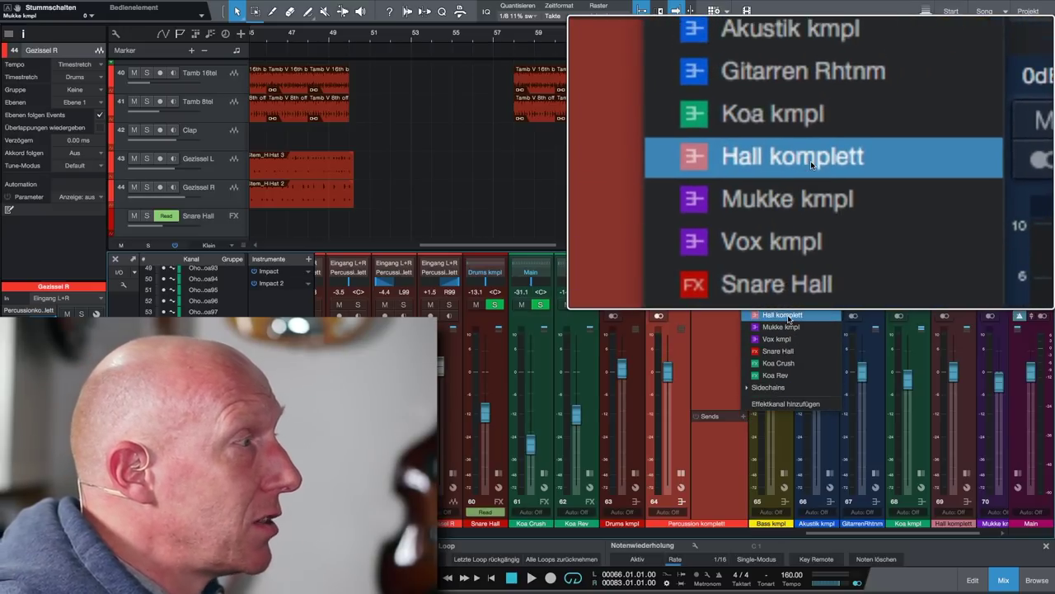
left_click(783, 314)
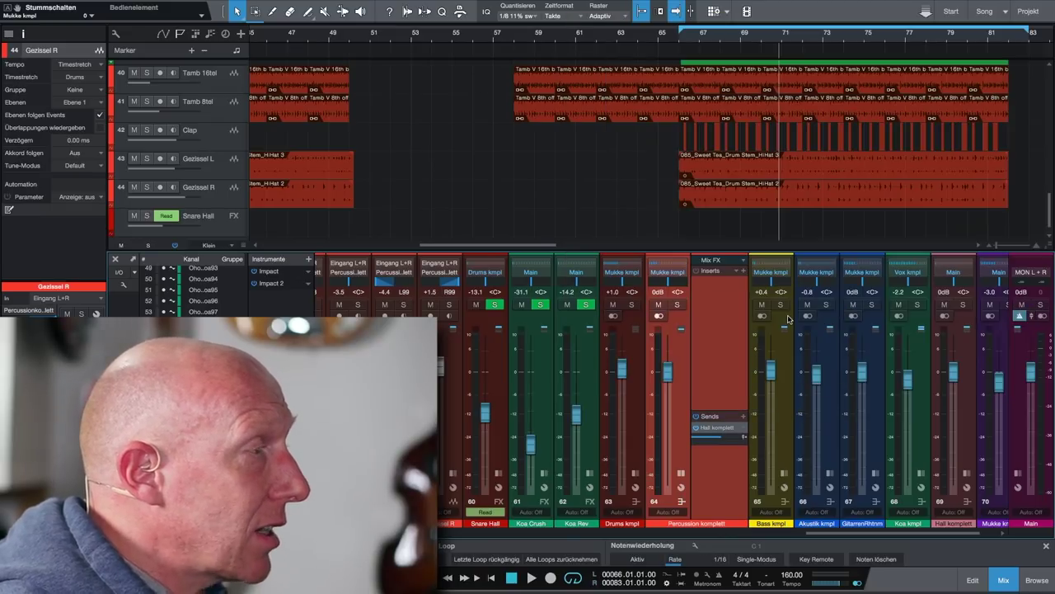
Solo the Hall komplett and Percussion komplett buses during playback, with the percussion's send level to Hall komplett set to -5.2.
mouse_move(717, 442)
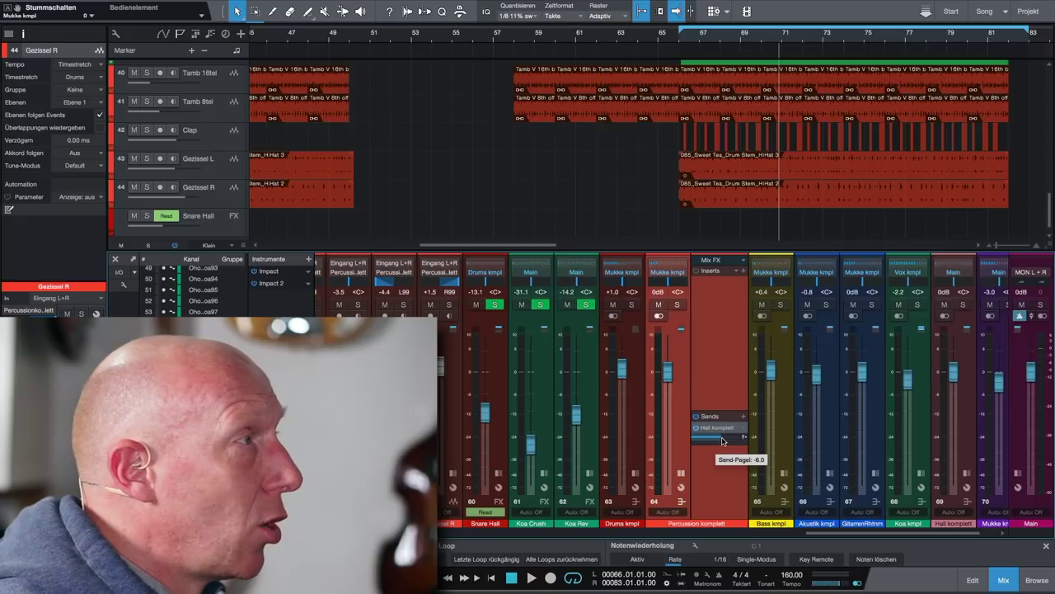
scroll(723, 441, "right", 2)
left_click(904, 305)
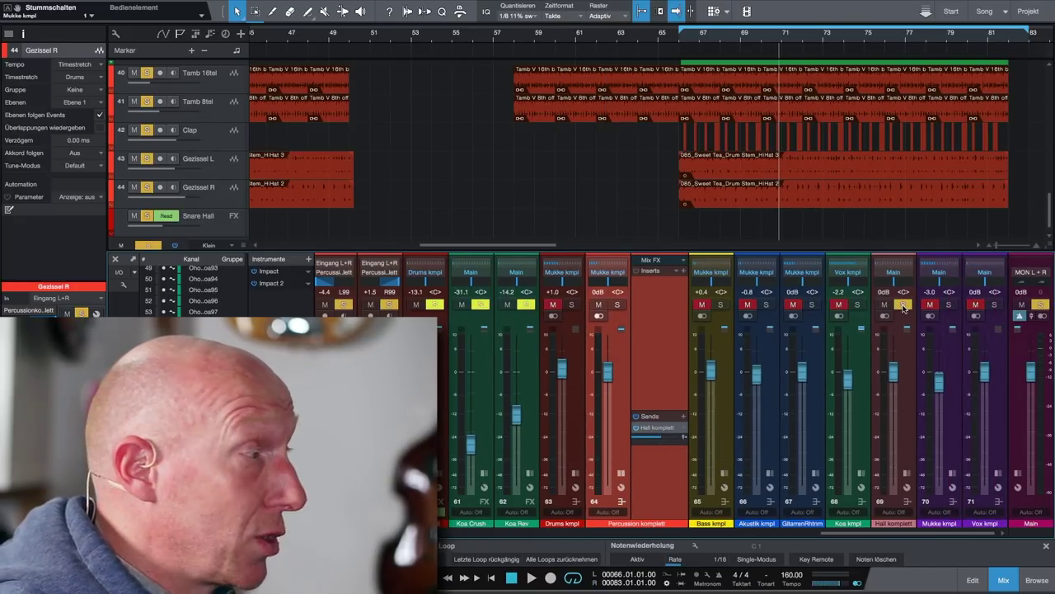
key("space")
mouse_move(660, 439)
left_mouse_down()
mouse_move(669, 438)
mouse_move(662, 440)
left_mouse_up()
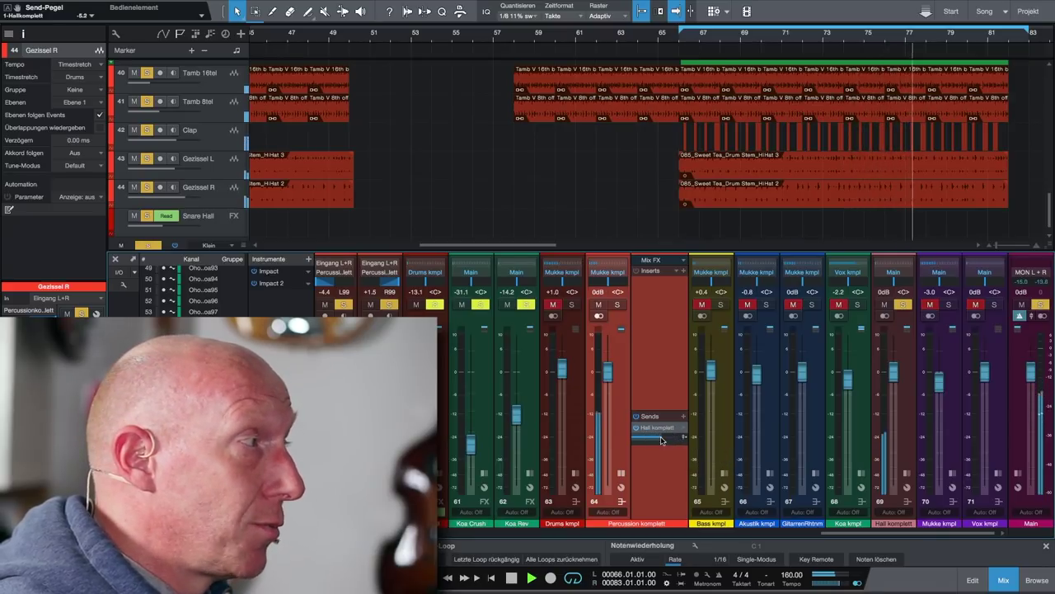
left_click(617, 305)
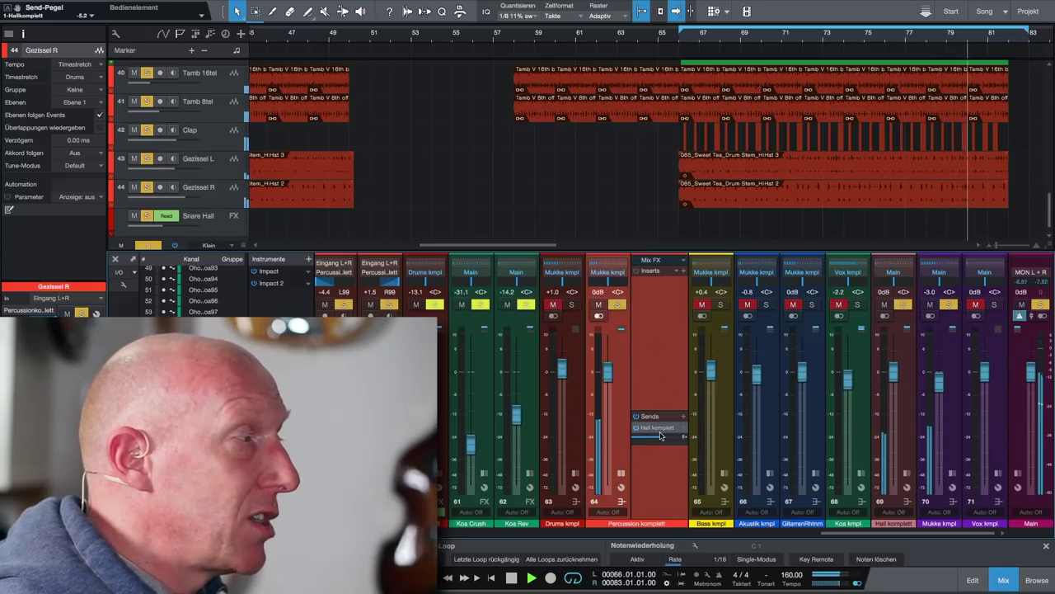
Lower the Percussion komplett send level to Hall komplett to -16.9 during playback, and stop the song.
mouse_move(661, 440)
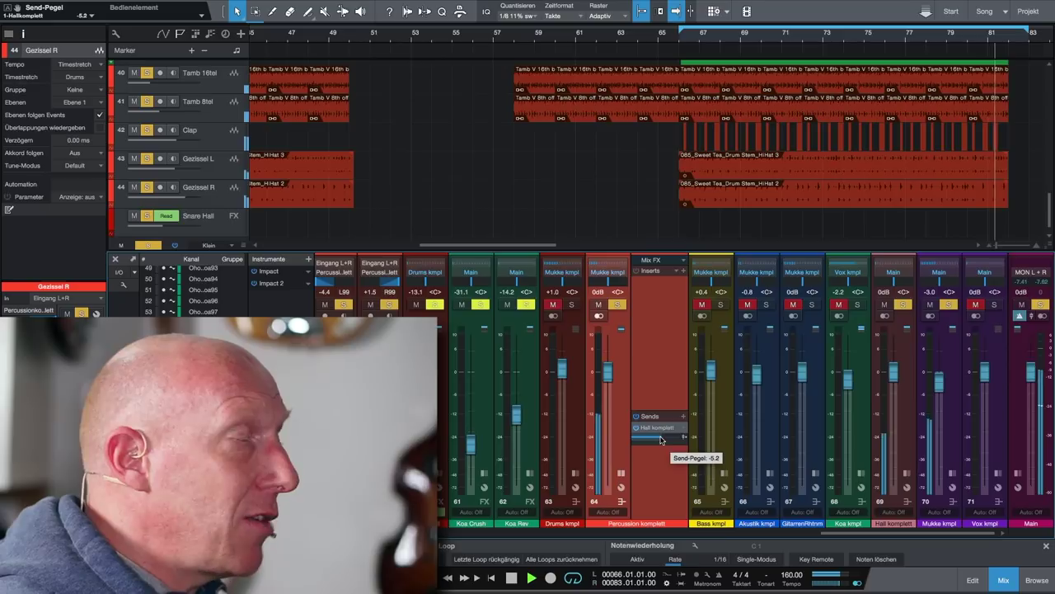
left_click_drag(662, 440, 657, 439)
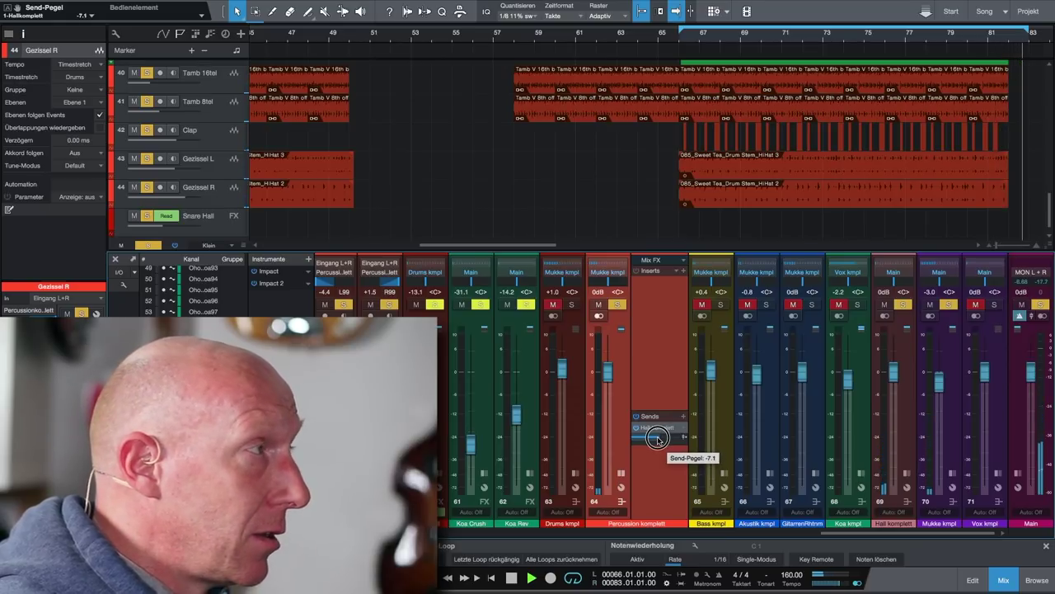
left_click_drag(657, 439, 652, 441)
key("space")
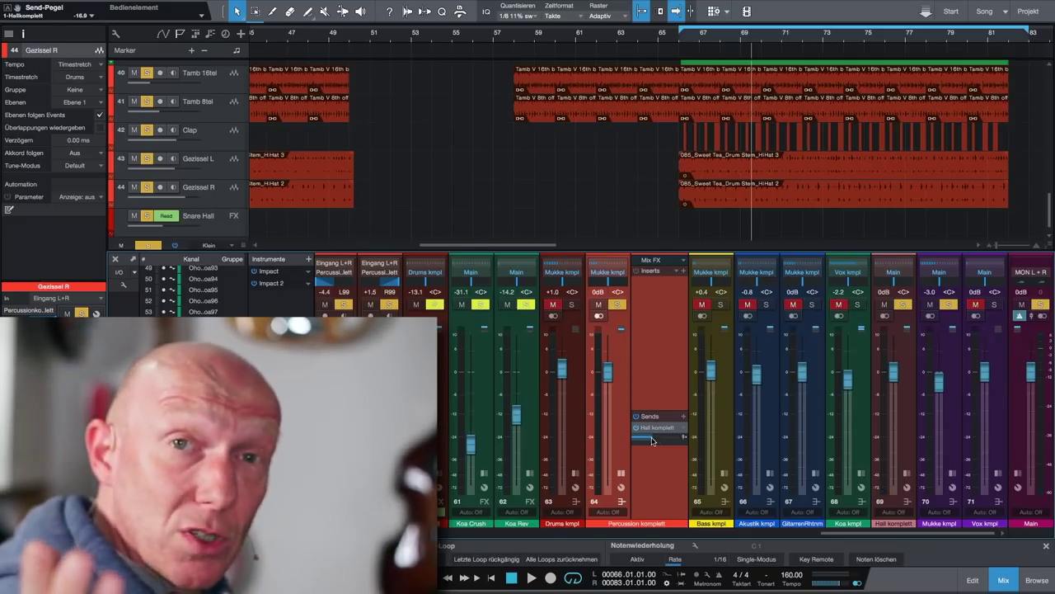
Expand the Akustik kmpl bus and add a send from it to Hall komplett.
left_click(773, 423)
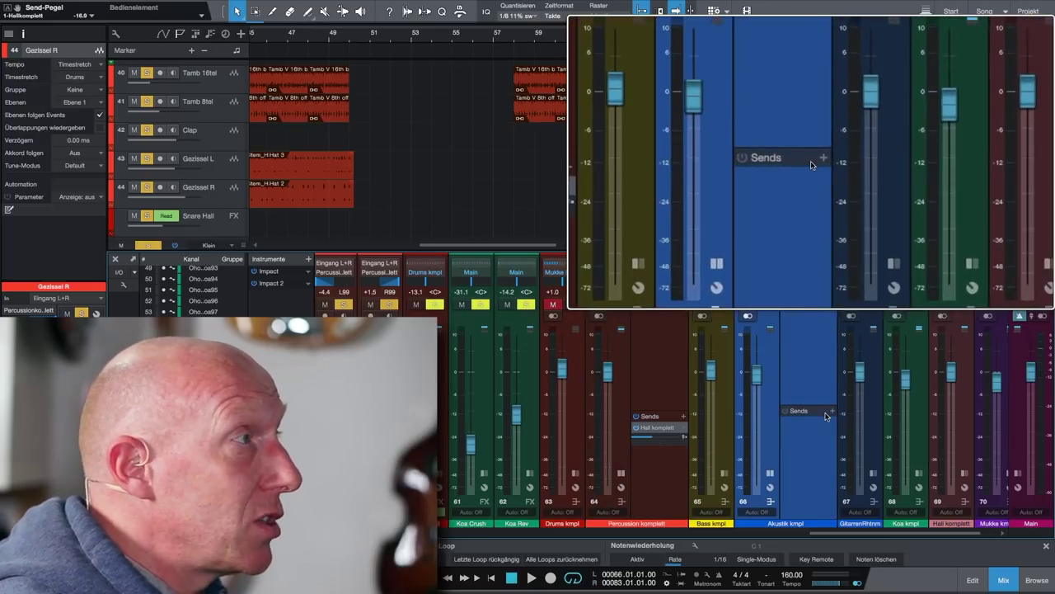
left_click(832, 412)
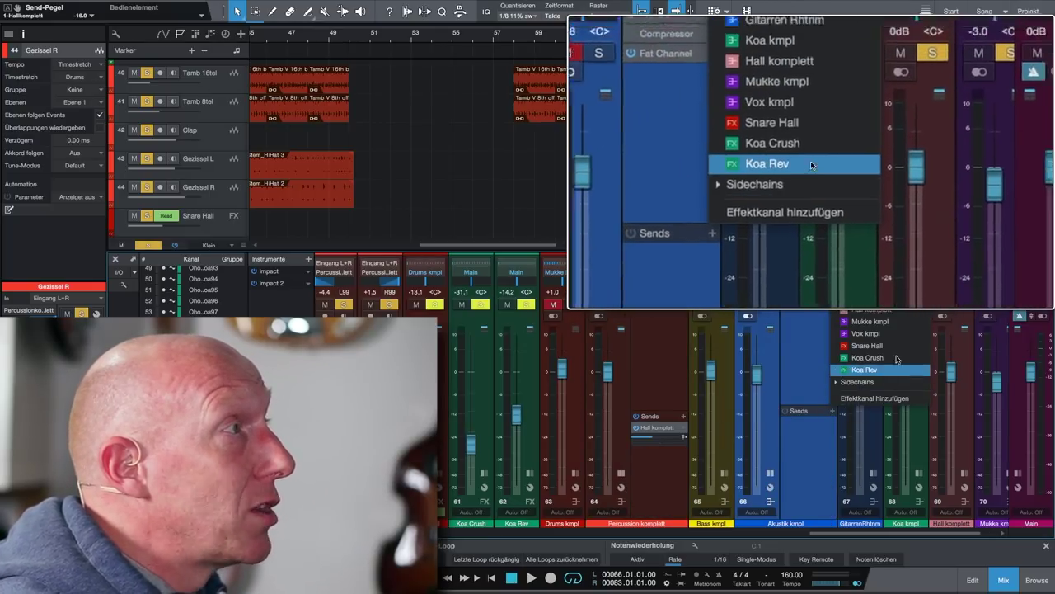
left_click(901, 314)
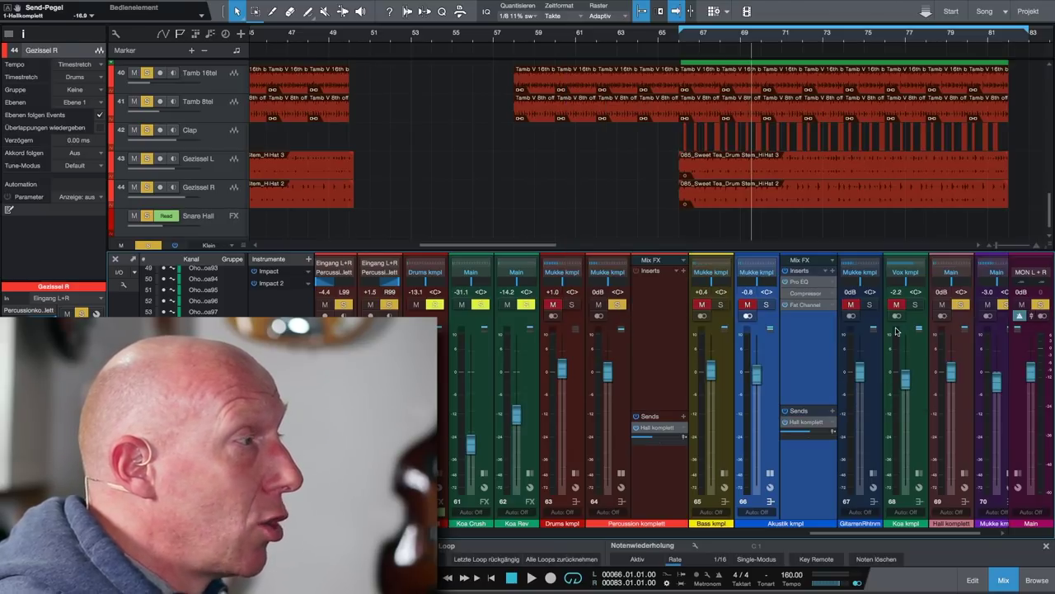
scroll(838, 363, "right", 2)
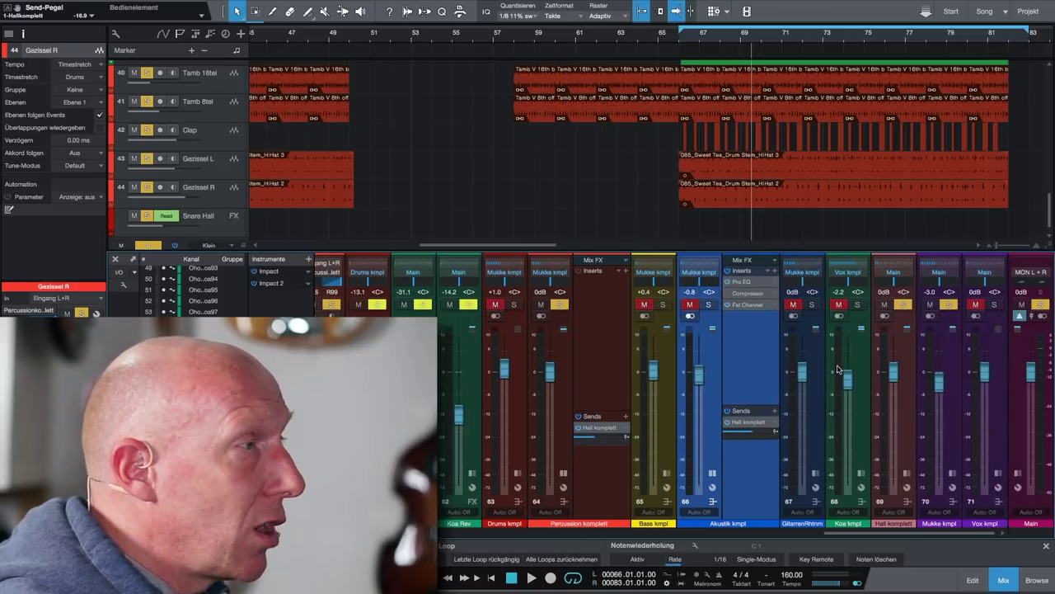
Clear the solos, solo Hall komplett again, and set the Akustik kmpl send level to -9.8 while playing the song.
left_click(147, 245)
left_click(903, 305)
key("space")
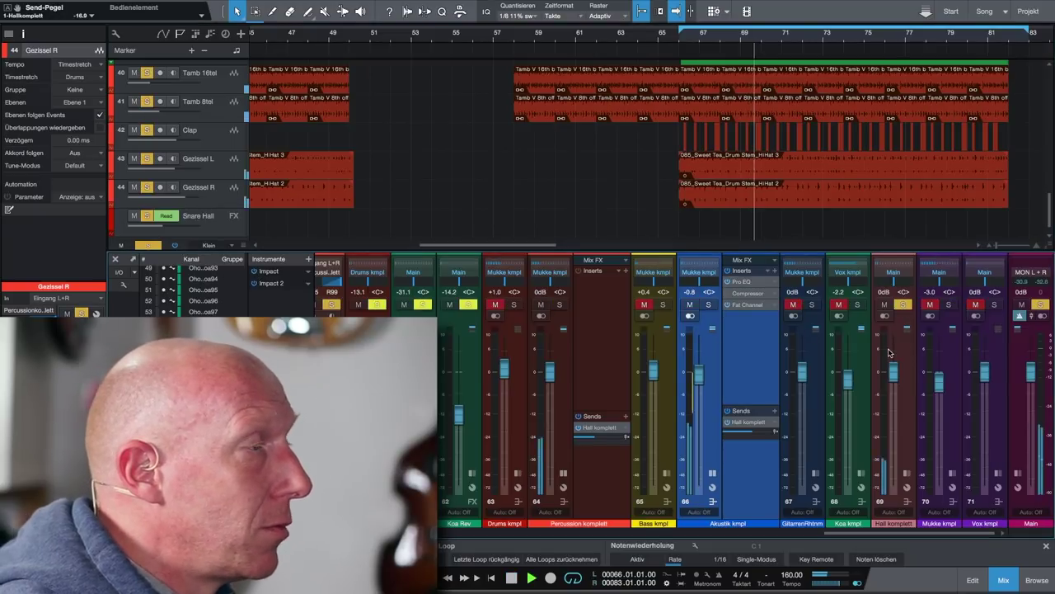
mouse_move(752, 437)
left_mouse_down()
mouse_move(765, 434)
mouse_move(747, 434)
left_mouse_up()
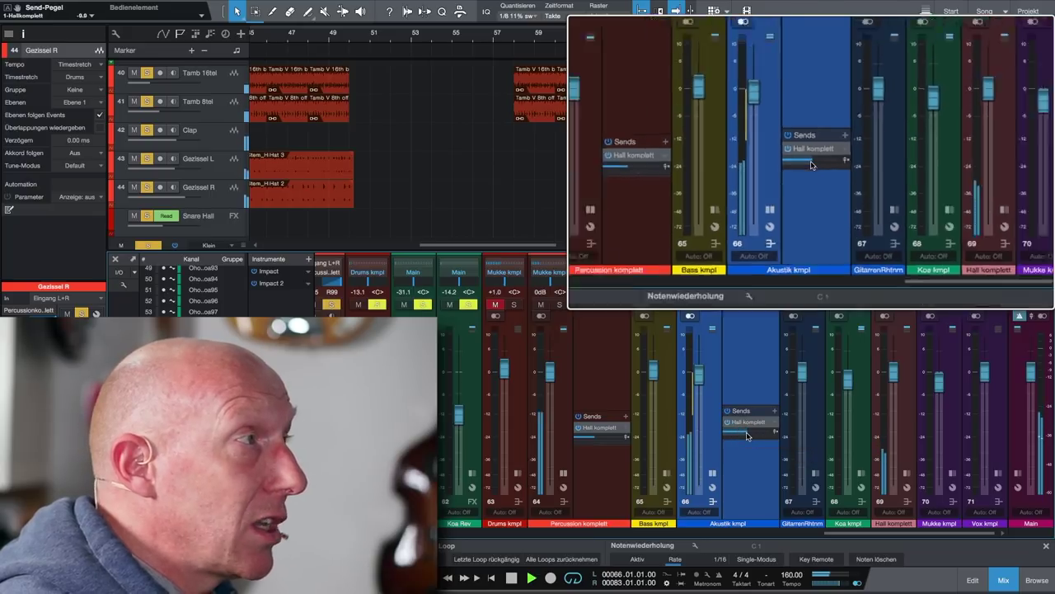
key("space")
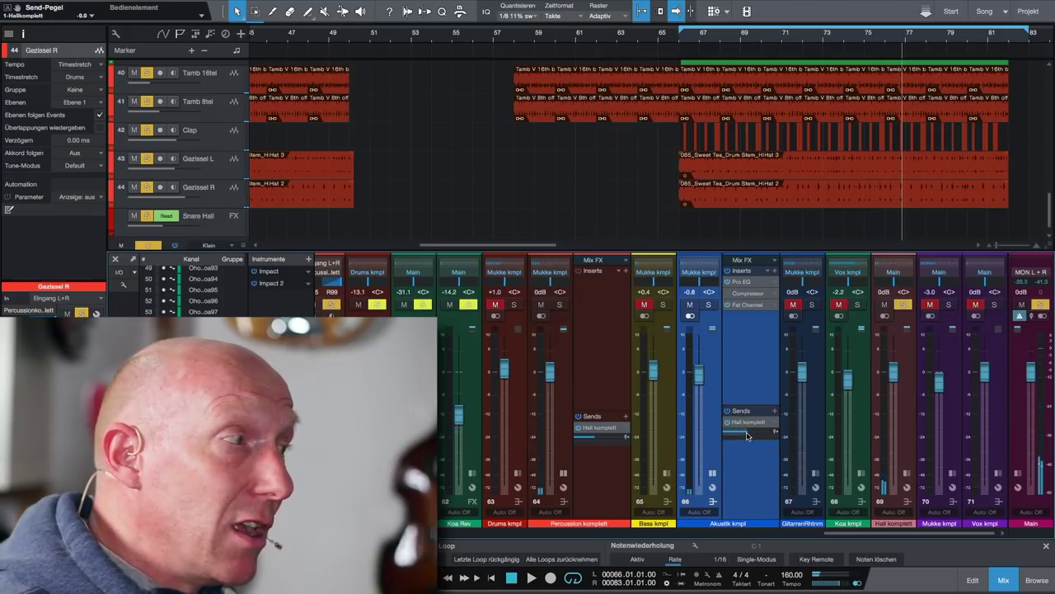